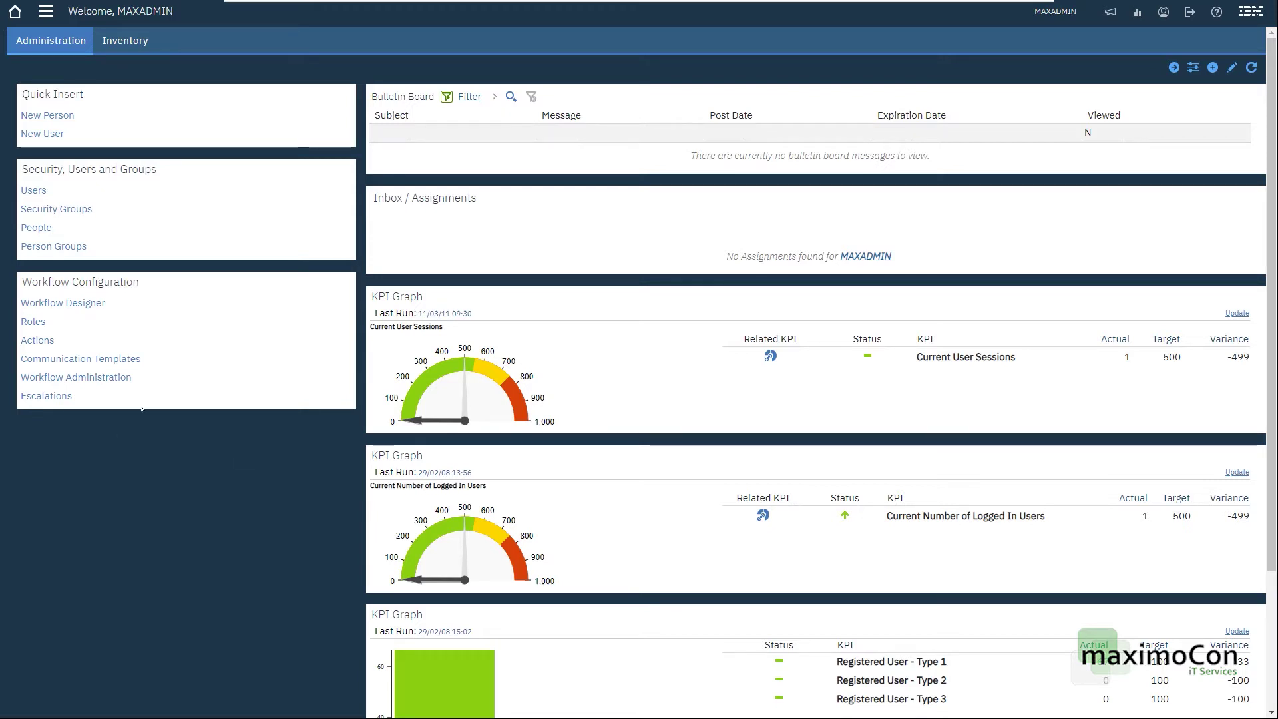
Open the Database Configuration application from the System Configuration module's Platform Configuration group
{"action": "left_click", "coordinate": [45, 11]}
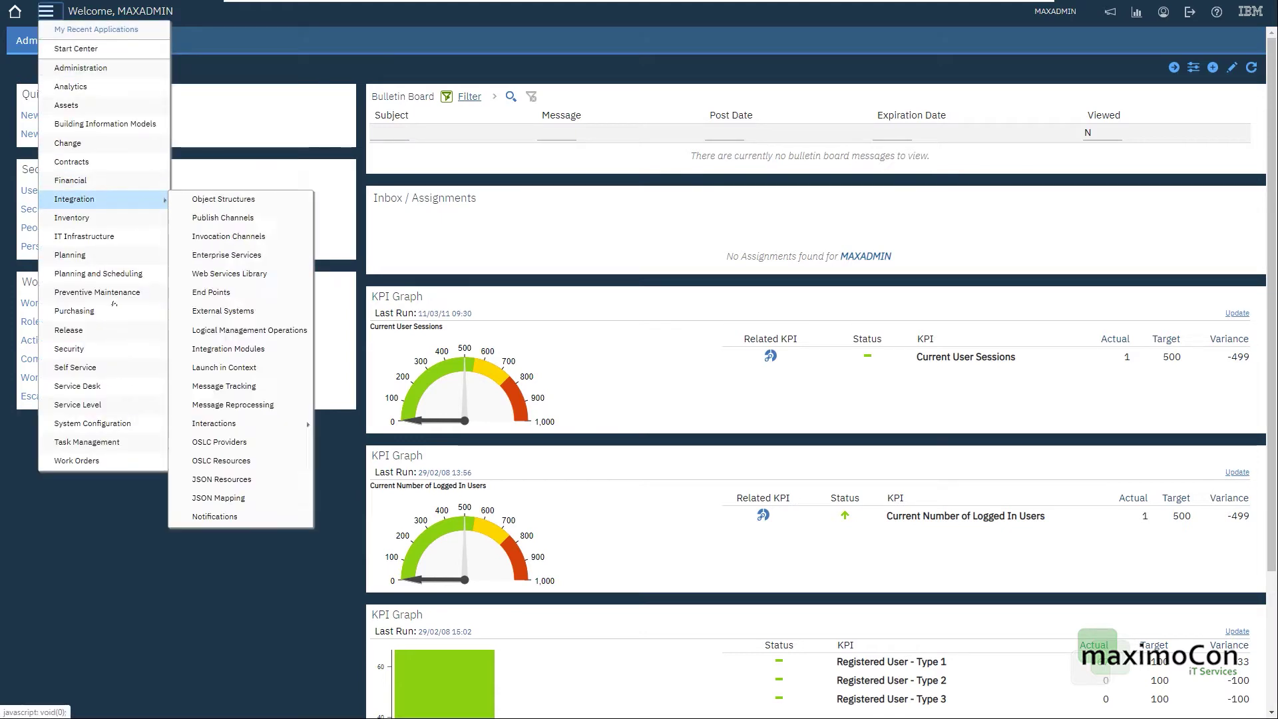
{"action": "mouse_move", "coordinate": [140, 407]}
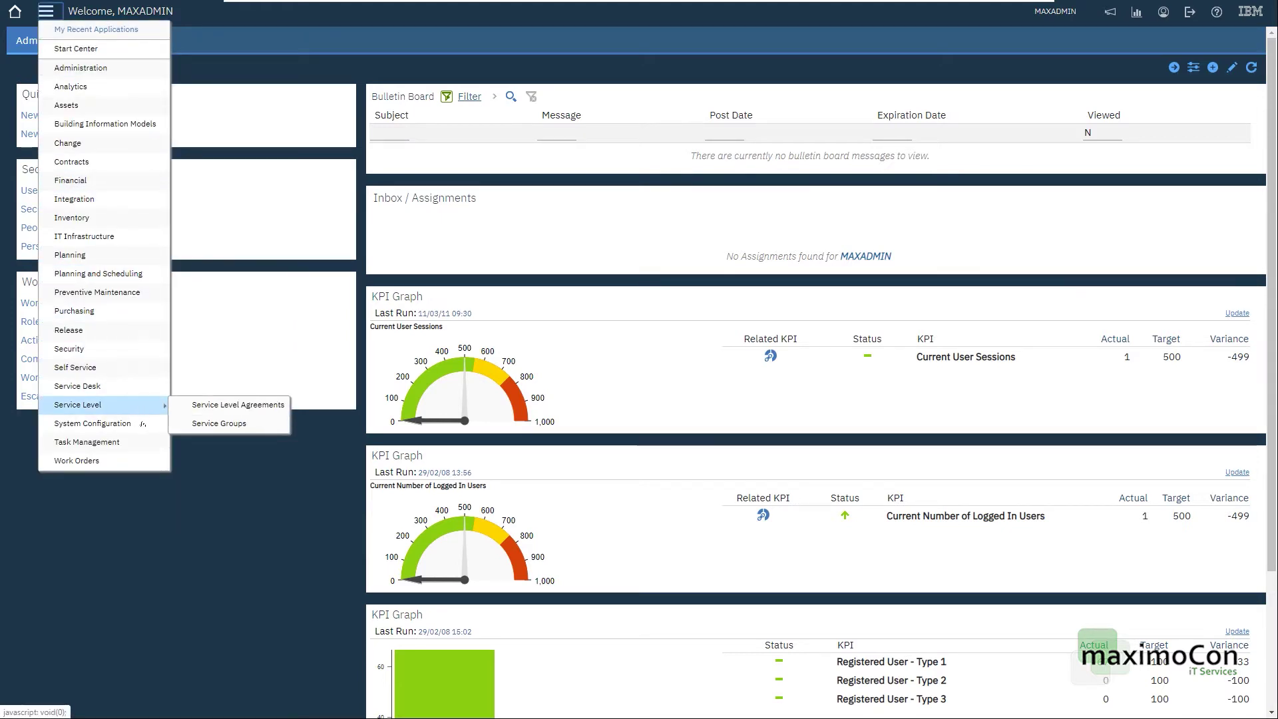
{"action": "mouse_move", "coordinate": [239, 423]}
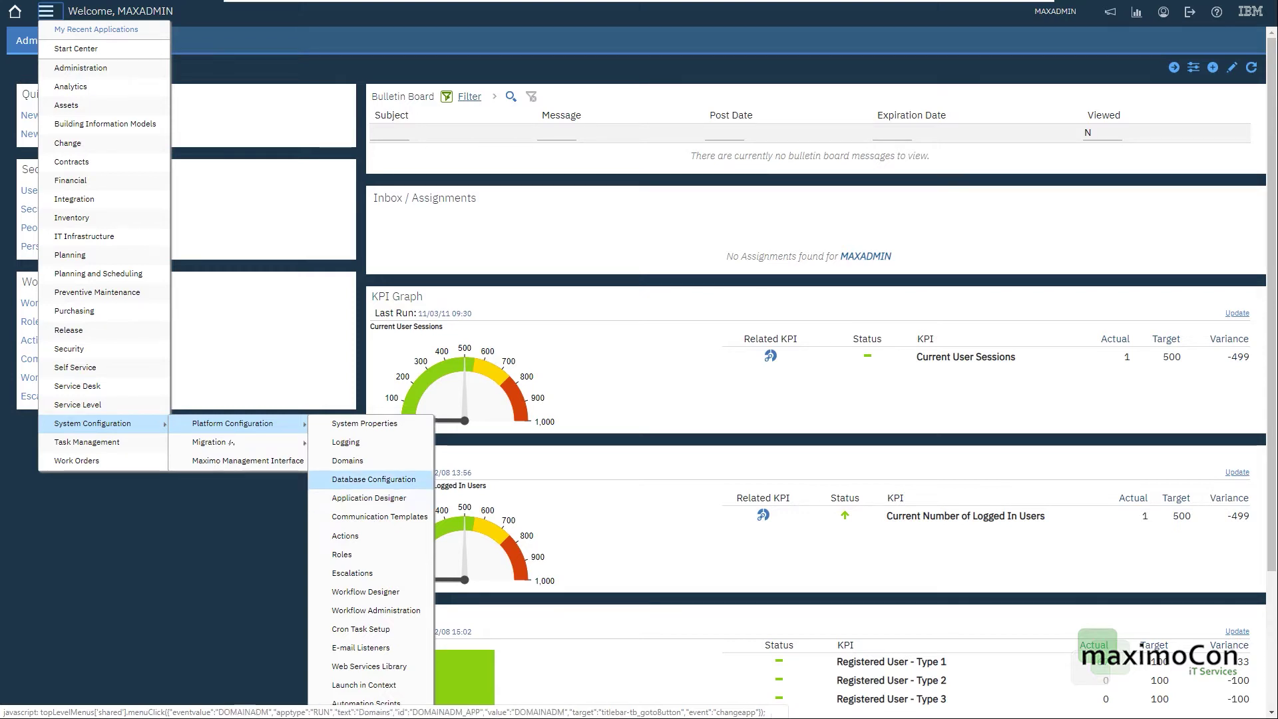
{"action": "mouse_move", "coordinate": [130, 460]}
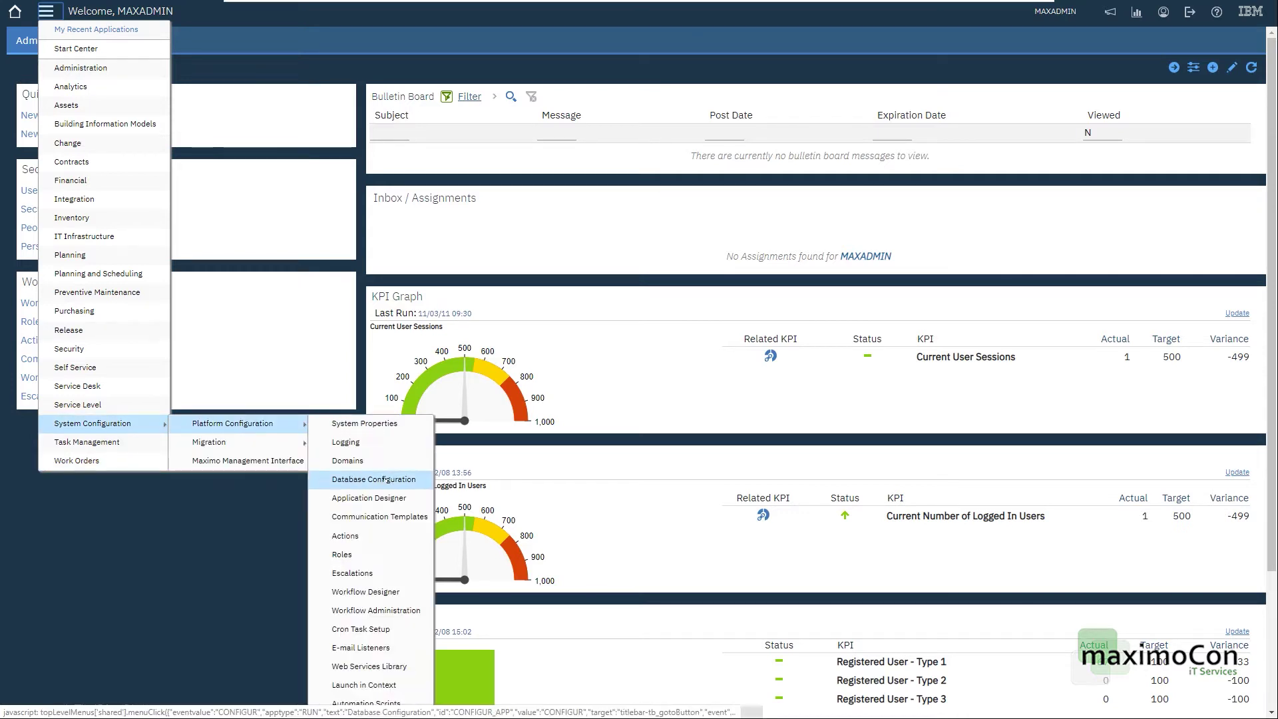
{"action": "left_click", "coordinate": [377, 480]}
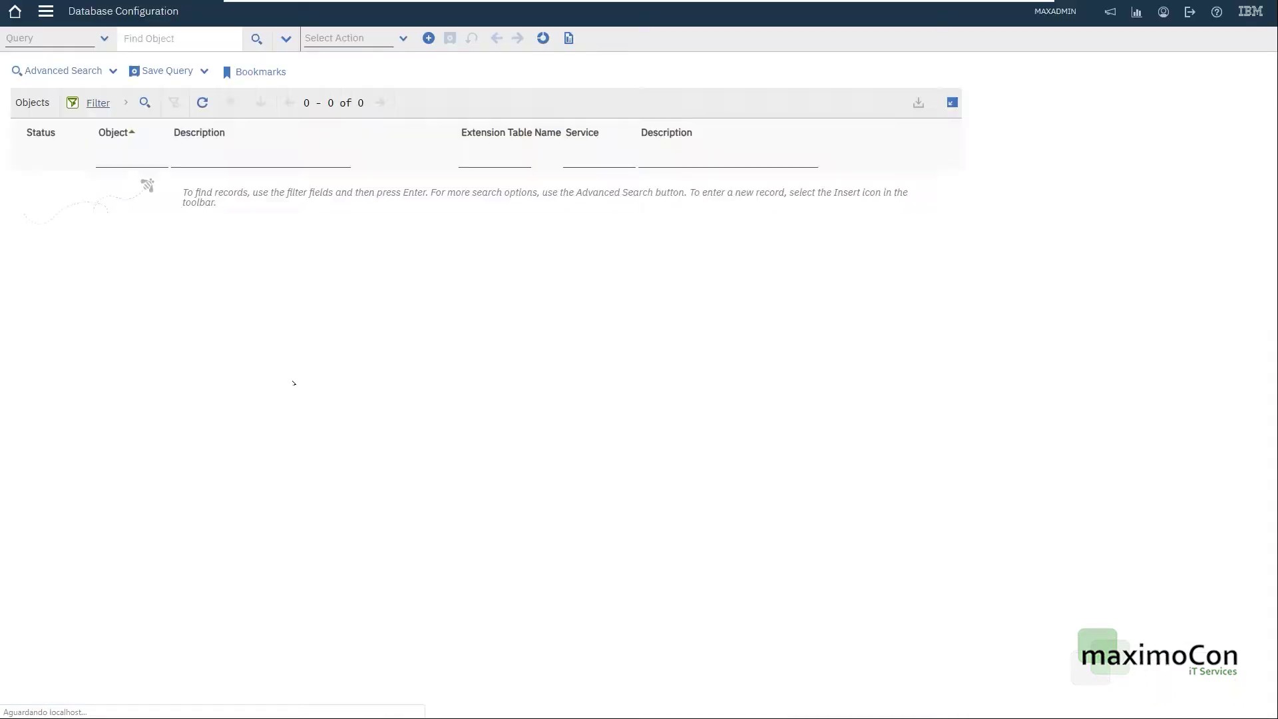
Filter the objects by exact name =WORKORDER and open the WORKORDER object's record
{"action": "type", "text": "=WORKORDER"}
{"action": "key", "text": "Return"}
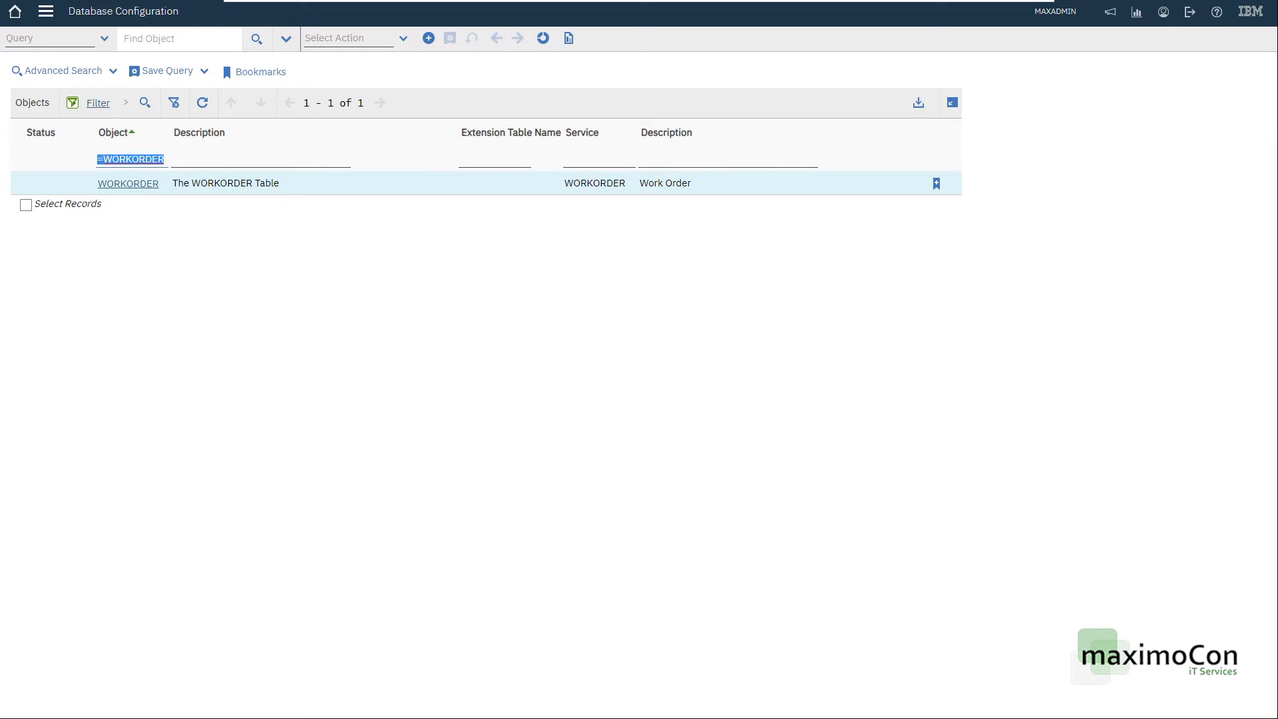
{"action": "left_click", "coordinate": [120, 184]}
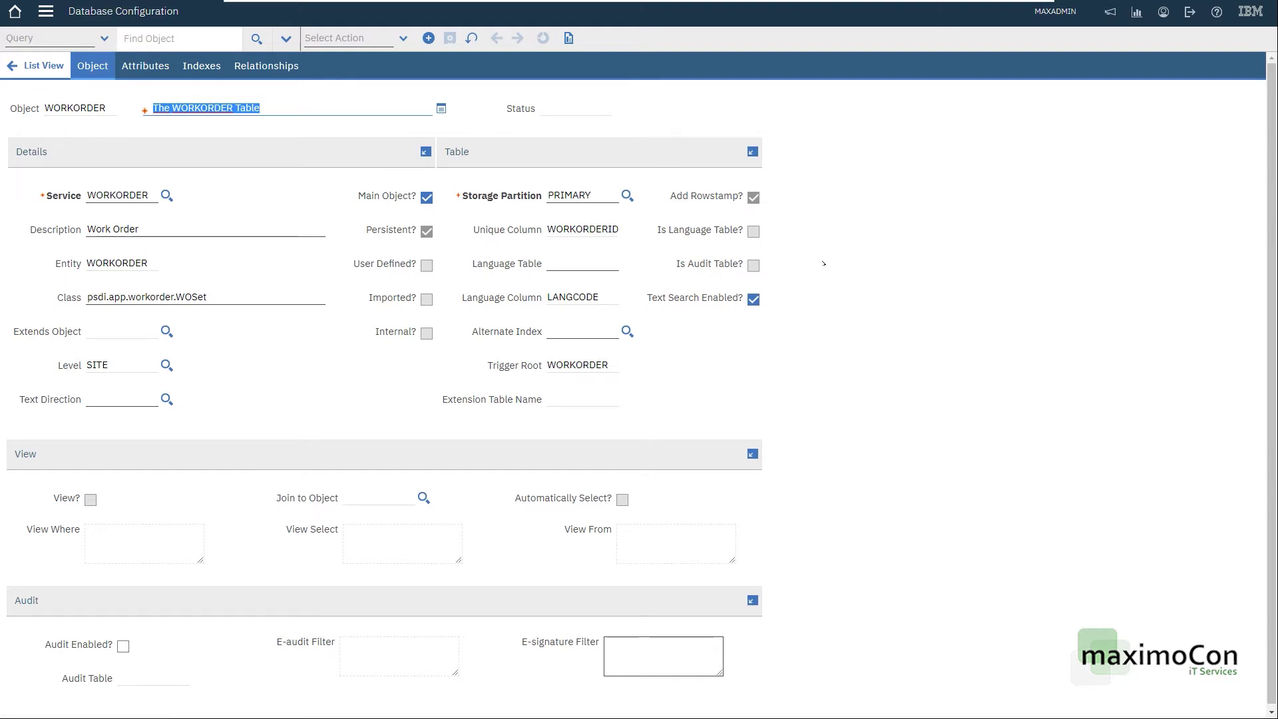
{"action": "double_click", "coordinate": [92, 109]}
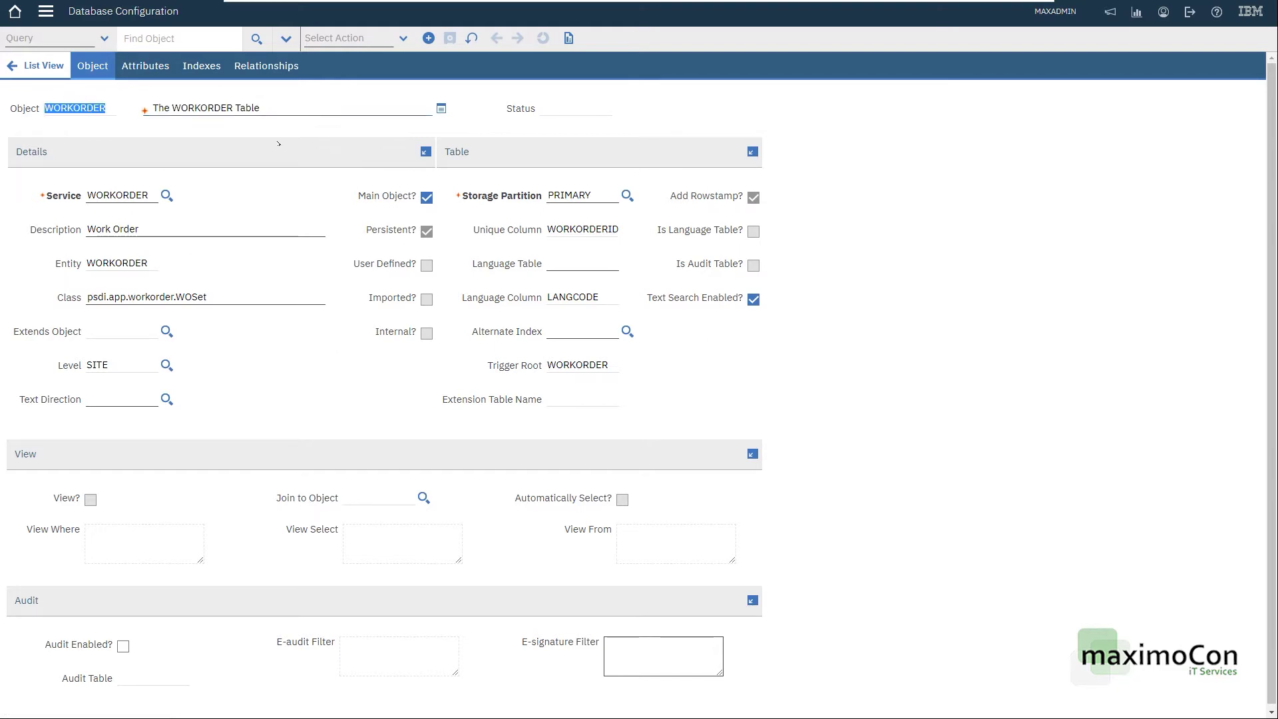
{"action": "left_click", "coordinate": [913, 253]}
Add a new attribute named MXC_DEPARTMENT to the WORKORDER object
{"action": "left_click", "coordinate": [146, 65]}
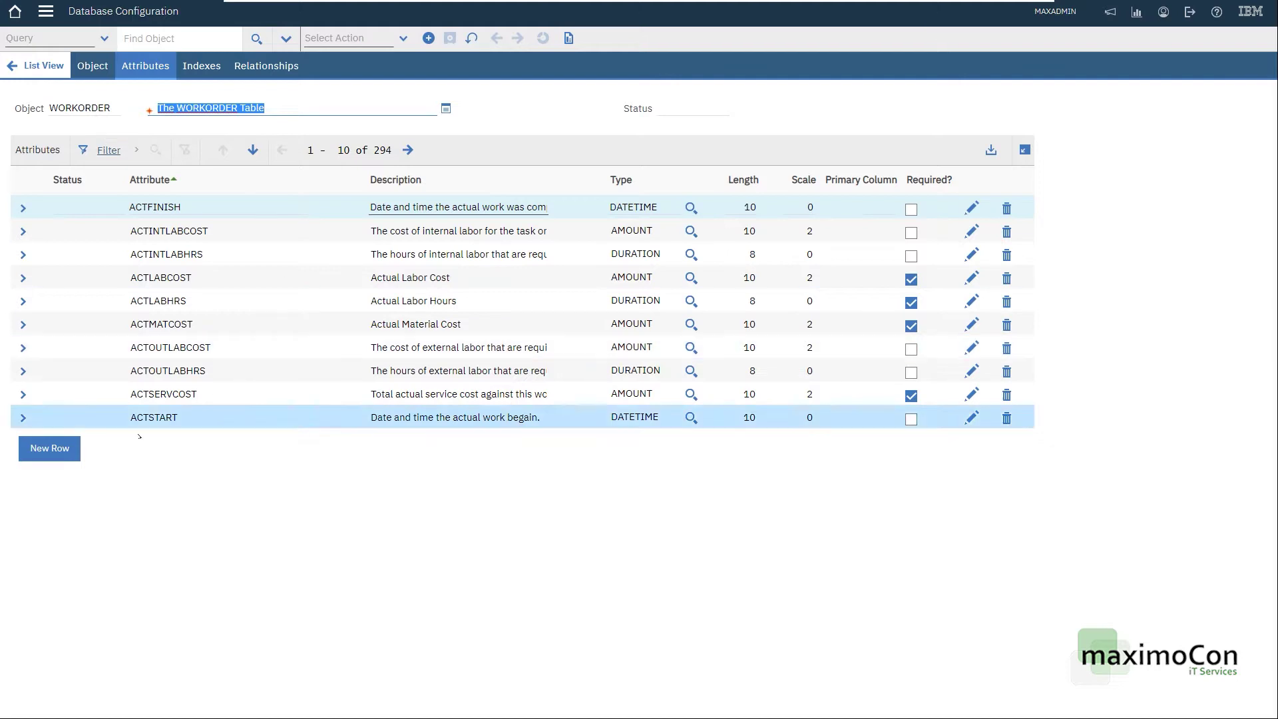
{"action": "left_click", "coordinate": [52, 451]}
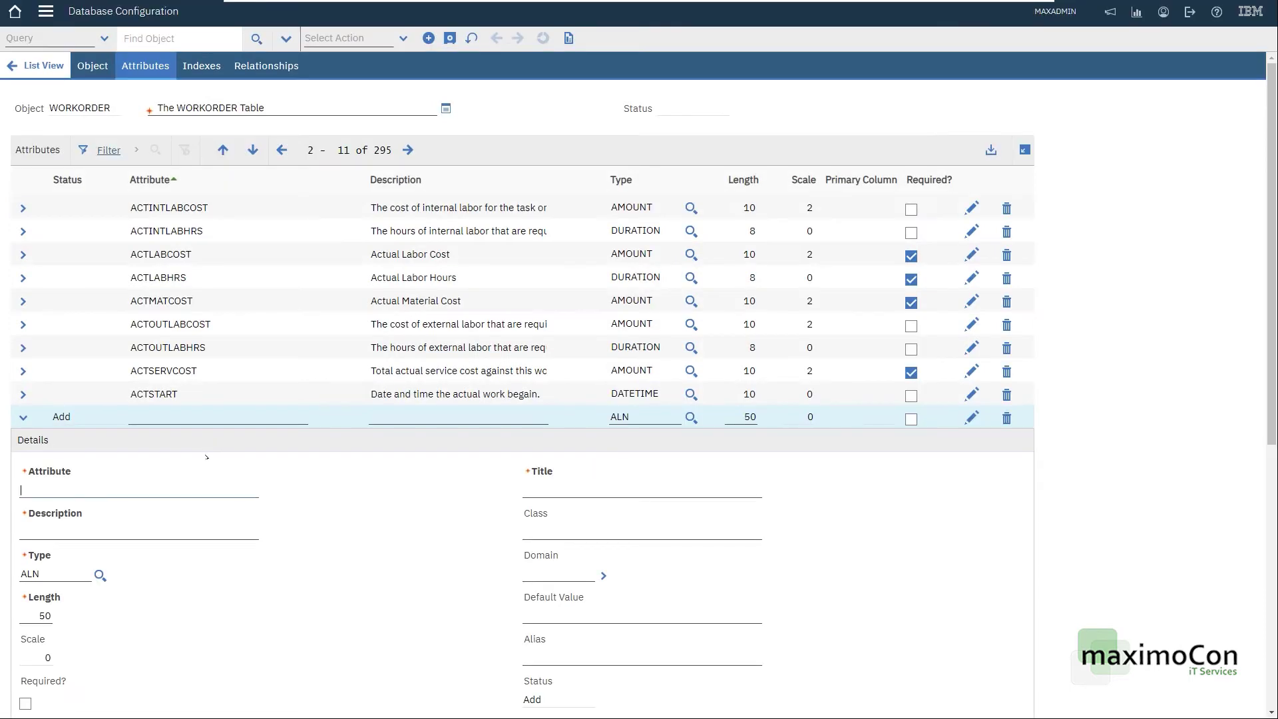
{"action": "type", "text": "MXC_"}
{"action": "type", "text": "DEPARTMENT"}
{"action": "key", "text": "Tab"}
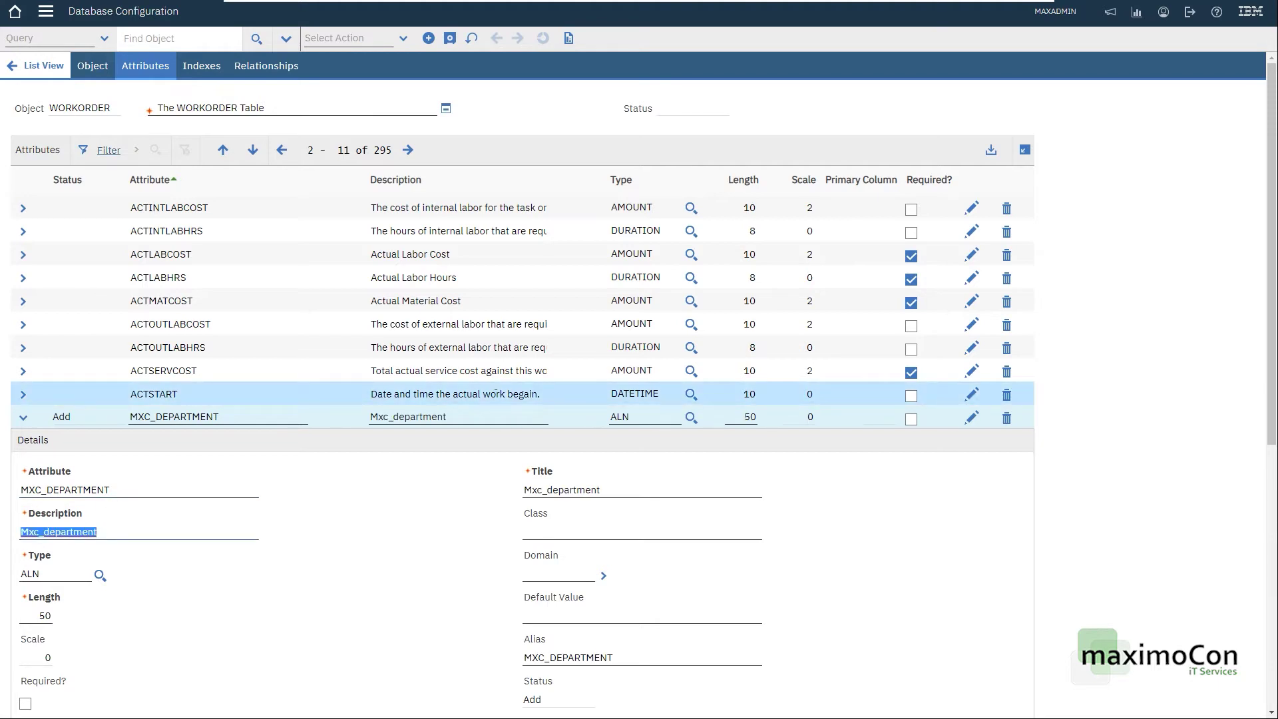
Give the new attribute the description "Department of the affected area" and the title "Department"
{"action": "type", "text": "Department of the affected"}
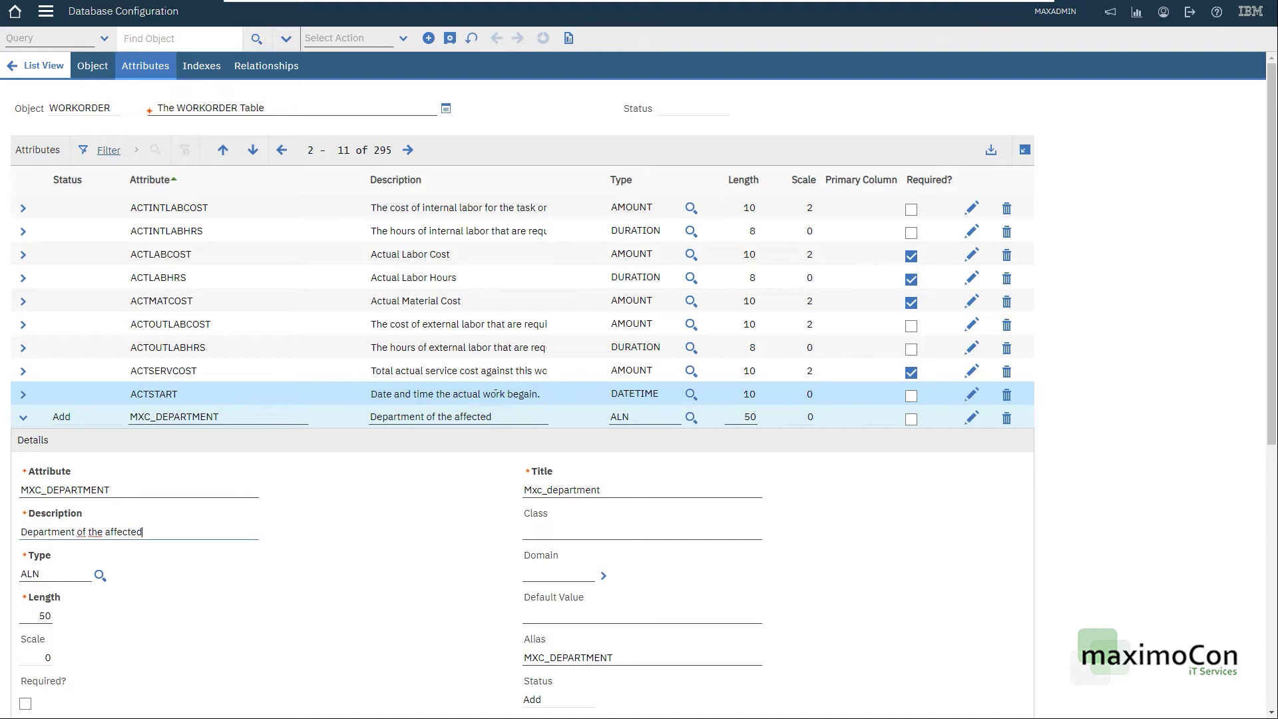
{"action": "type", "text": " area"}
{"action": "key", "text": "Tab"}
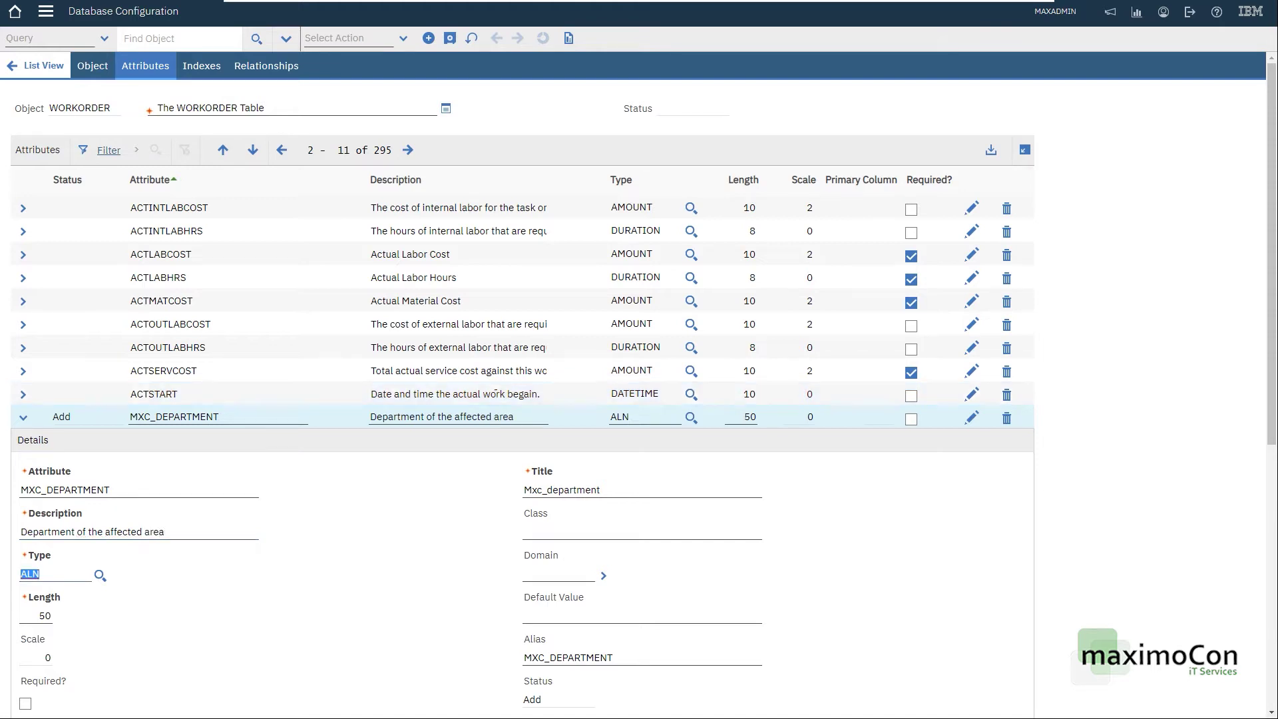
{"action": "left_click", "coordinate": [616, 492]}
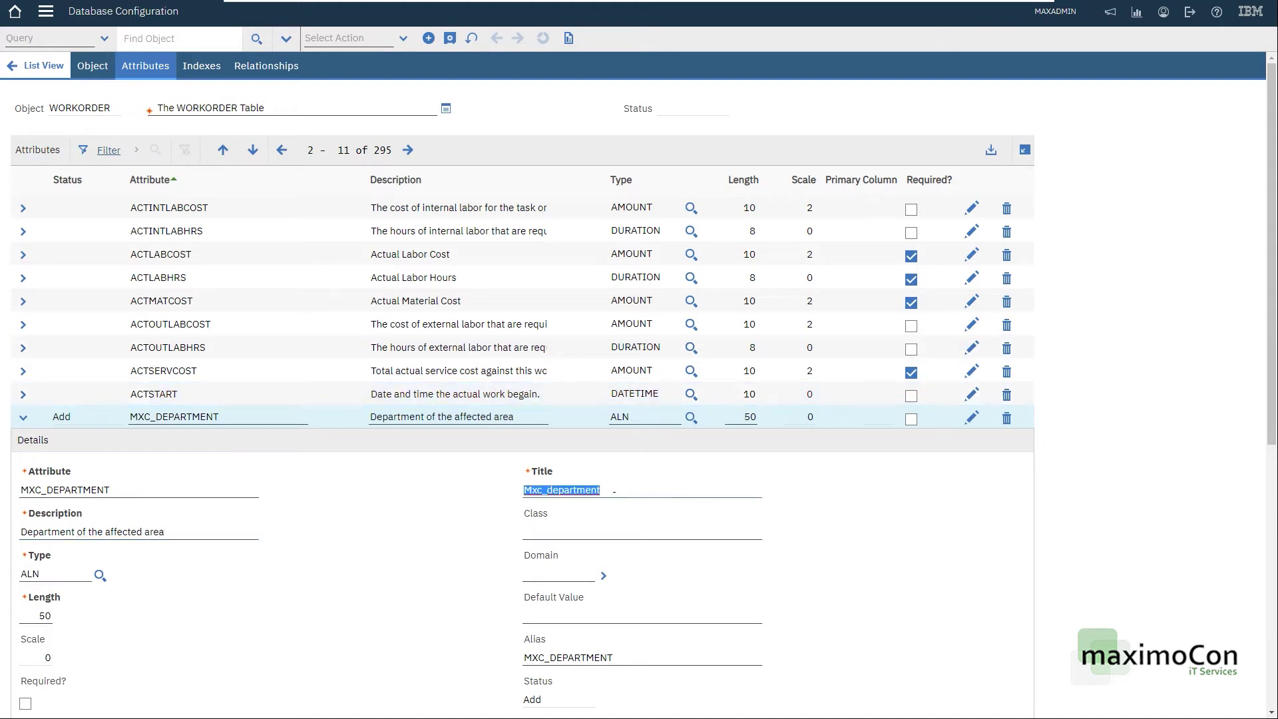
{"action": "type", "text": "Department"}
{"action": "key", "text": "Tab"}
Set the MXC_DEPARTMENT attribute's data type to UPPER and its length to 20
{"action": "left_click", "coordinate": [85, 575]}
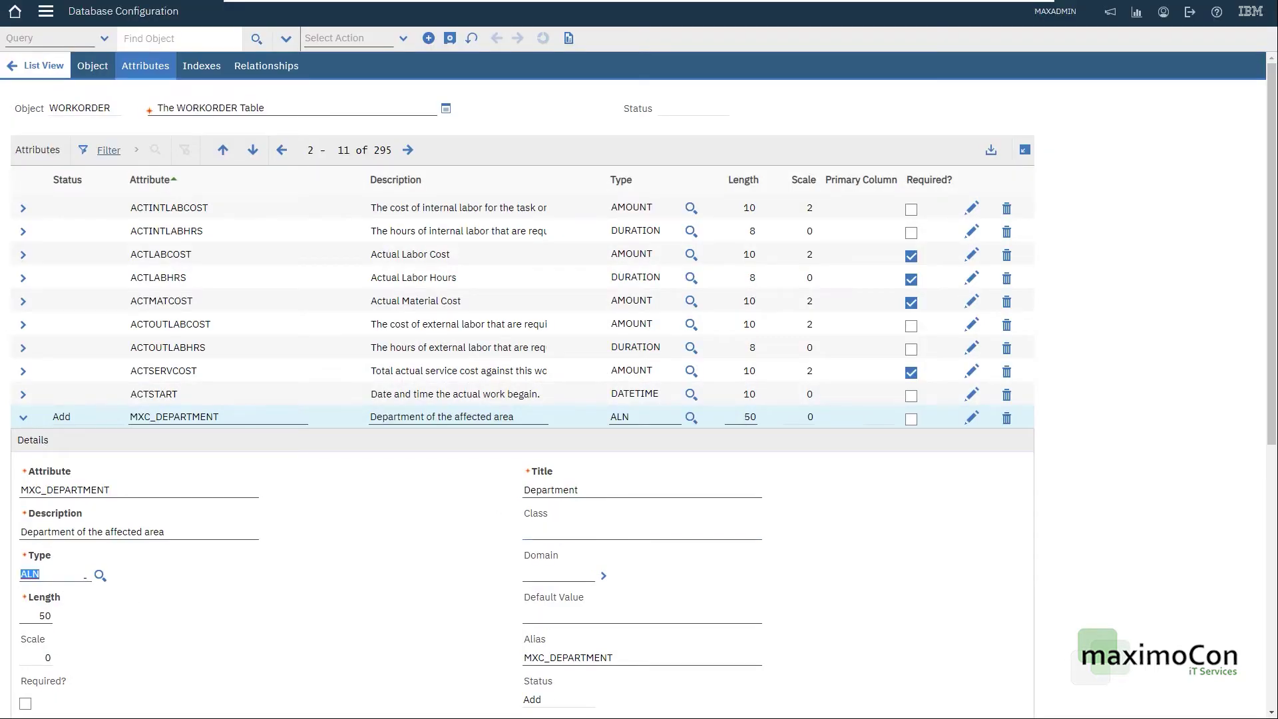
{"action": "left_click", "coordinate": [100, 575]}
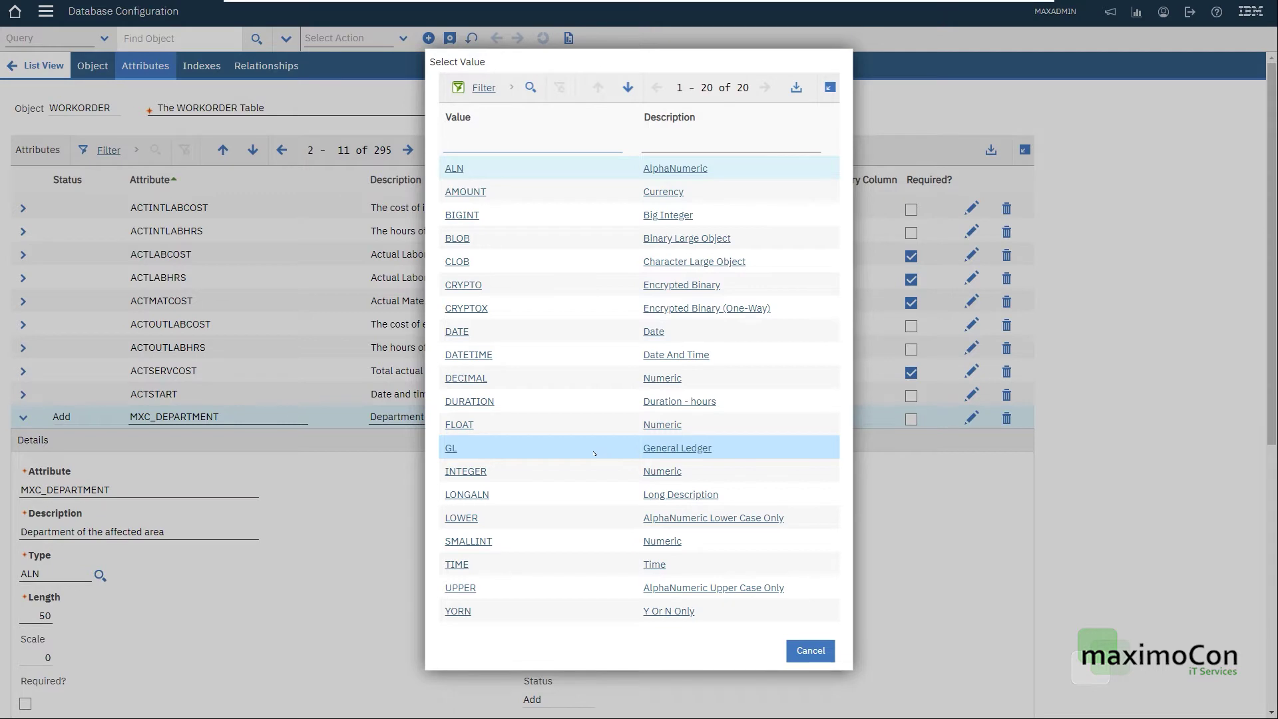
{"action": "left_click", "coordinate": [664, 588]}
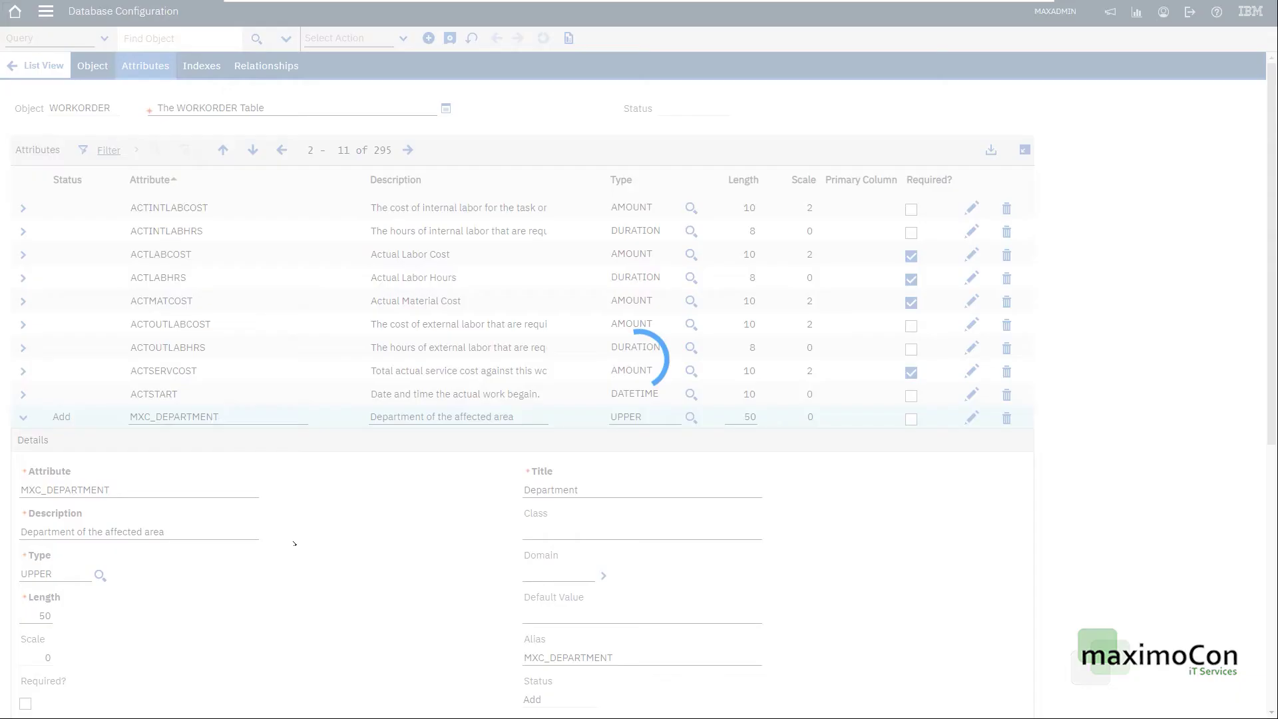
{"action": "key", "text": "Tab"}
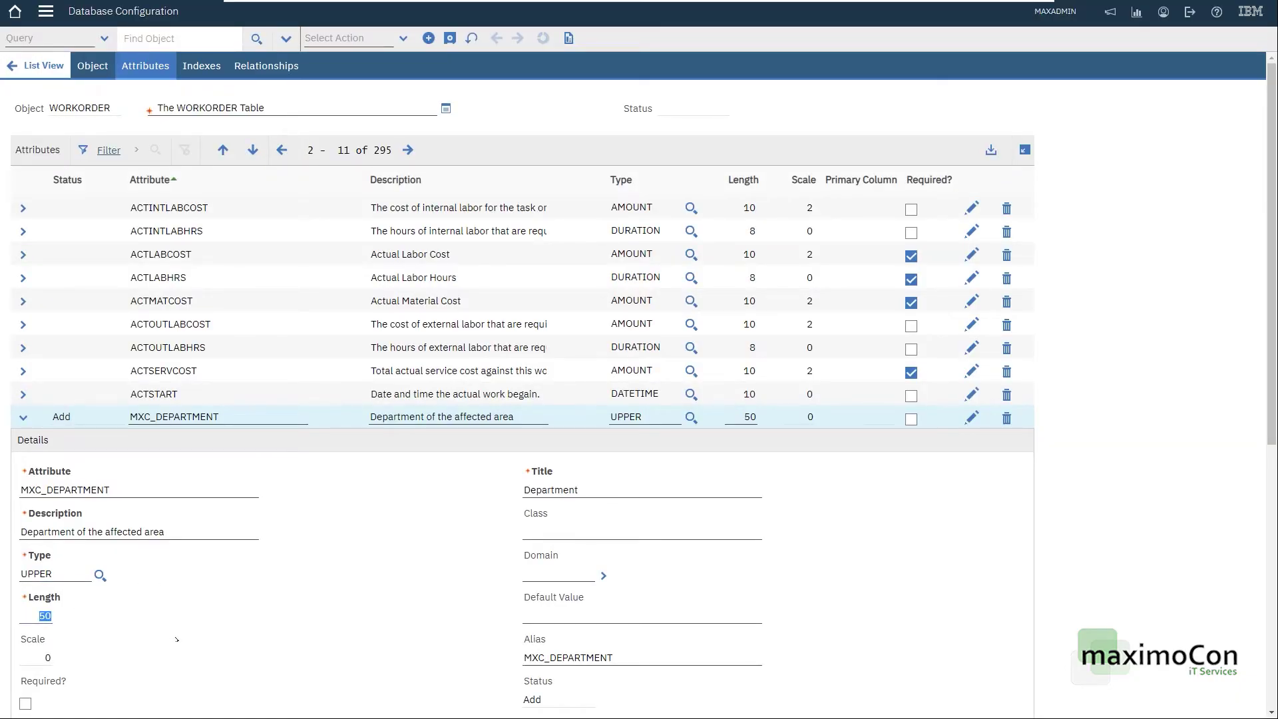
{"action": "type", "text": "20"}
{"action": "key", "text": "Tab"}
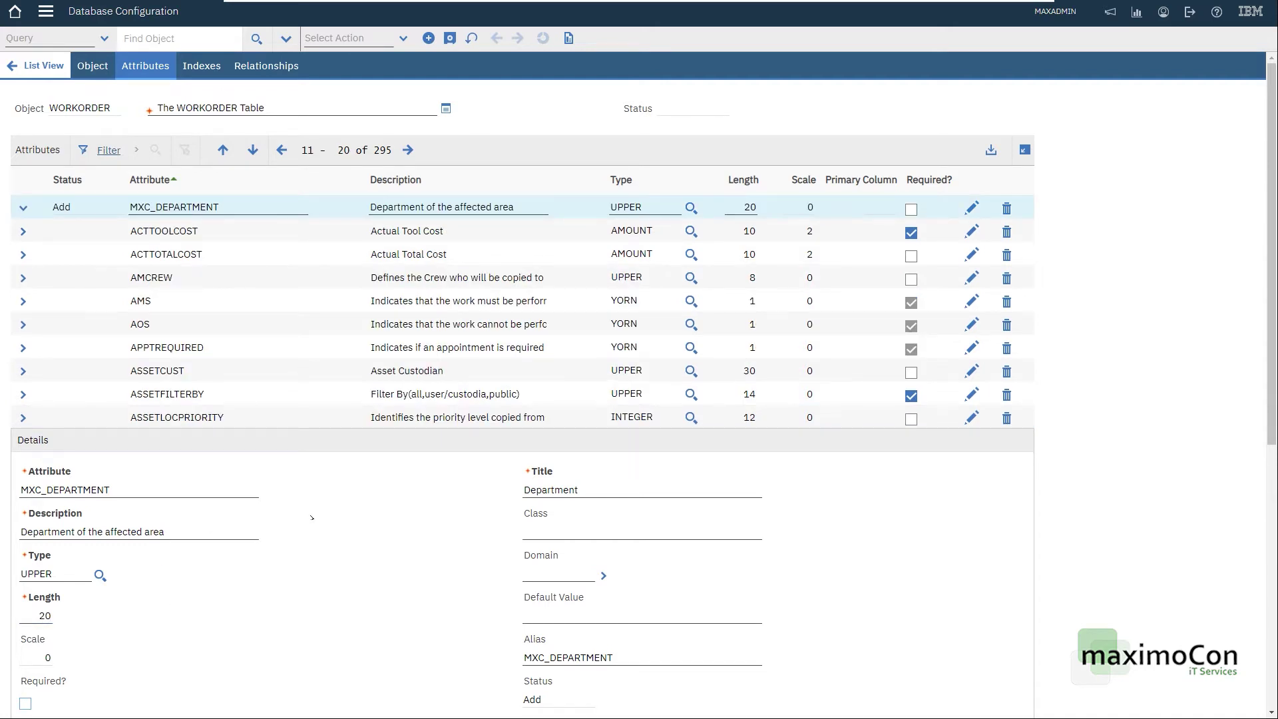
Set the MXC_DEPARTMENT attribute's search type to WILDCARD in its advanced settings
{"action": "scroll", "coordinate": [394, 544], "scroll_direction": "down", "scroll_amount": 6}
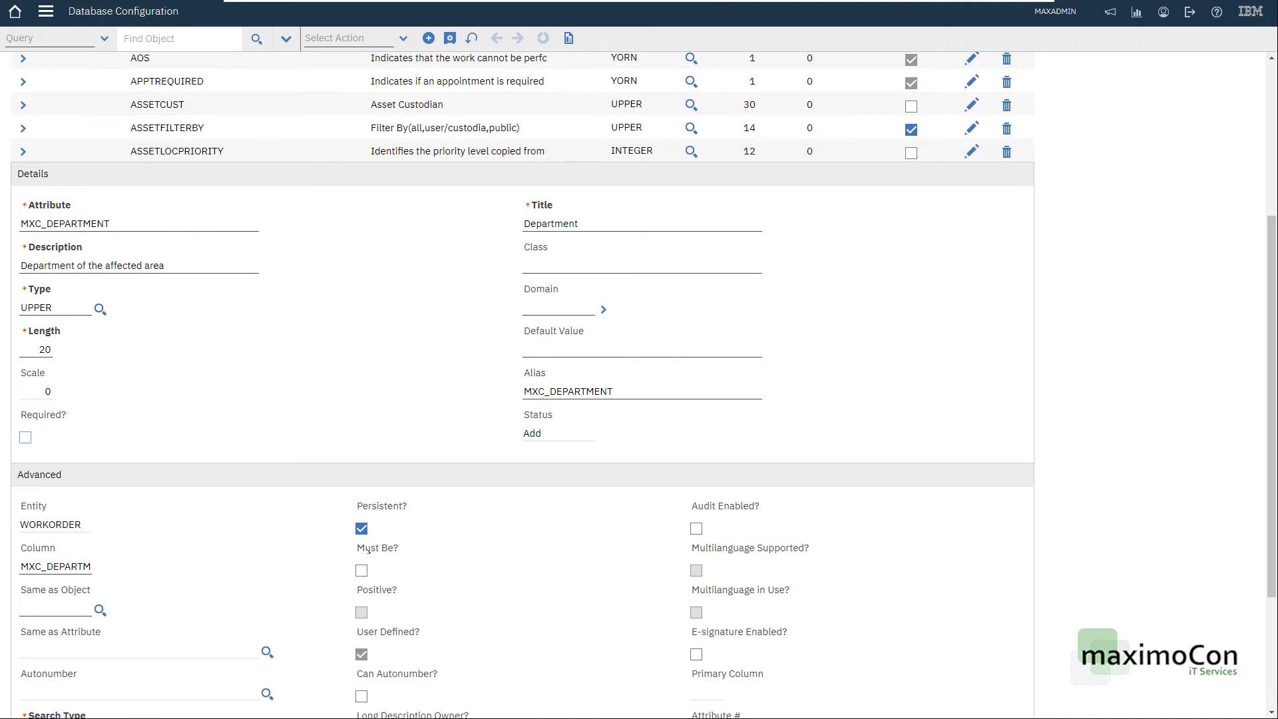
{"action": "double_click", "coordinate": [47, 543]}
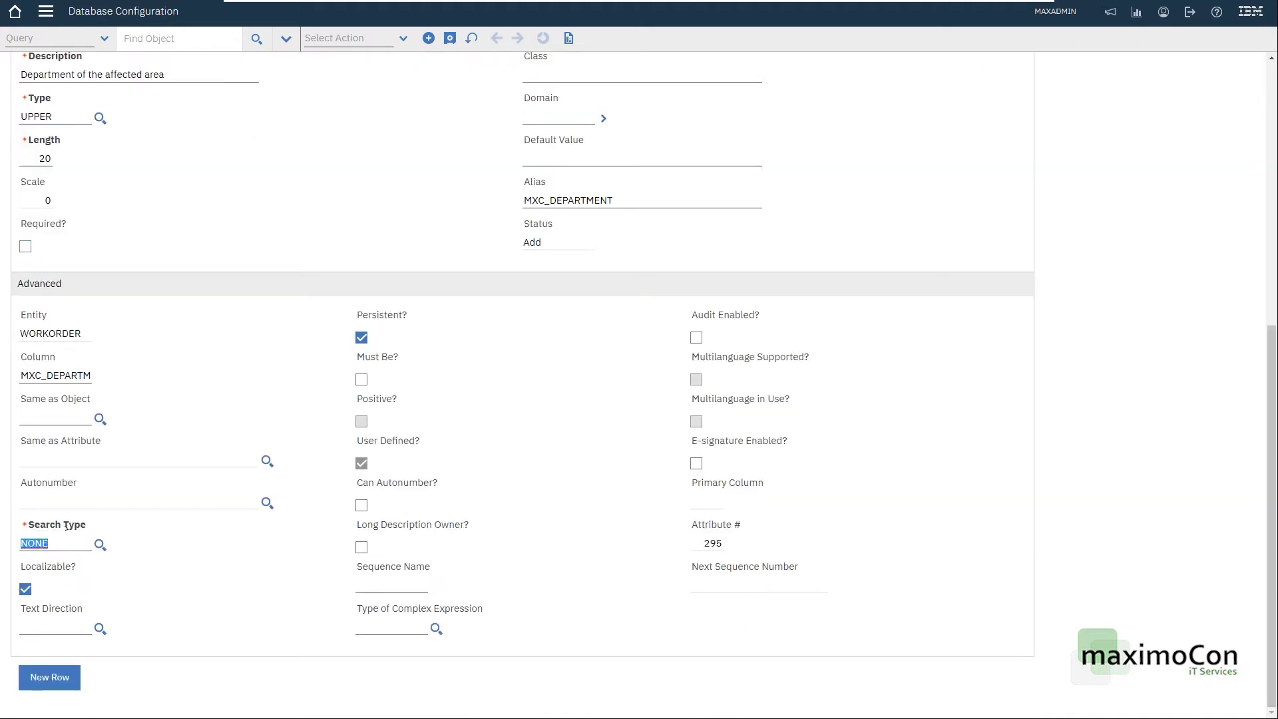
{"action": "left_click", "coordinate": [100, 545]}
{"action": "left_click", "coordinate": [464, 378]}
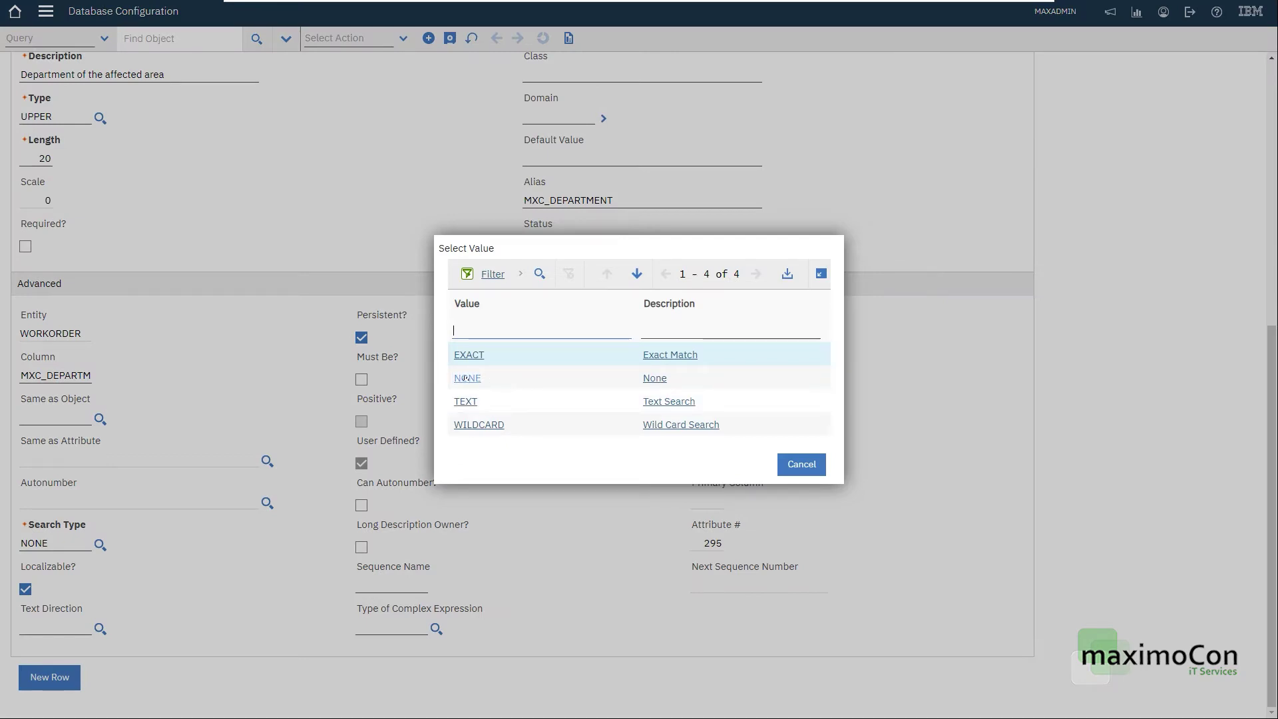
{"action": "left_click", "coordinate": [477, 425]}
Review the MXC_DEPARTMENT attribute's settings and save the WORKORDER object
{"action": "scroll", "coordinate": [283, 353], "scroll_direction": "up", "scroll_amount": 2}
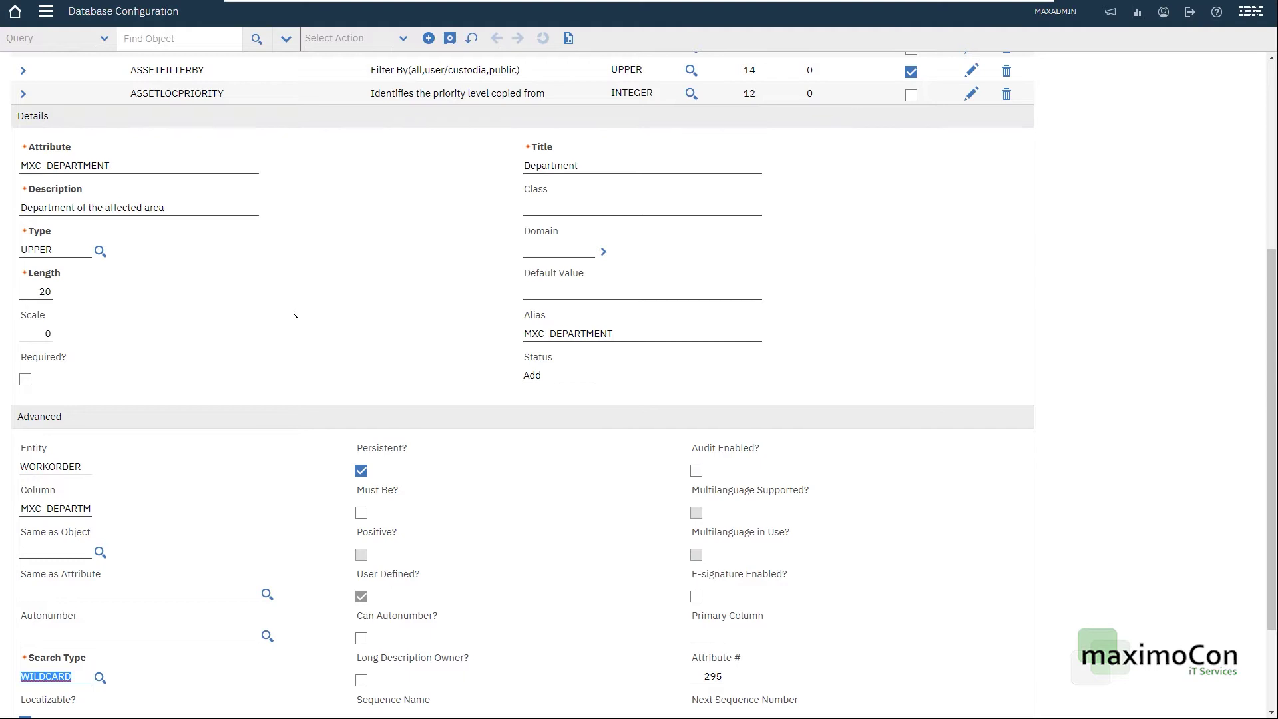
{"action": "scroll", "coordinate": [295, 315], "scroll_direction": "up", "scroll_amount": 5}
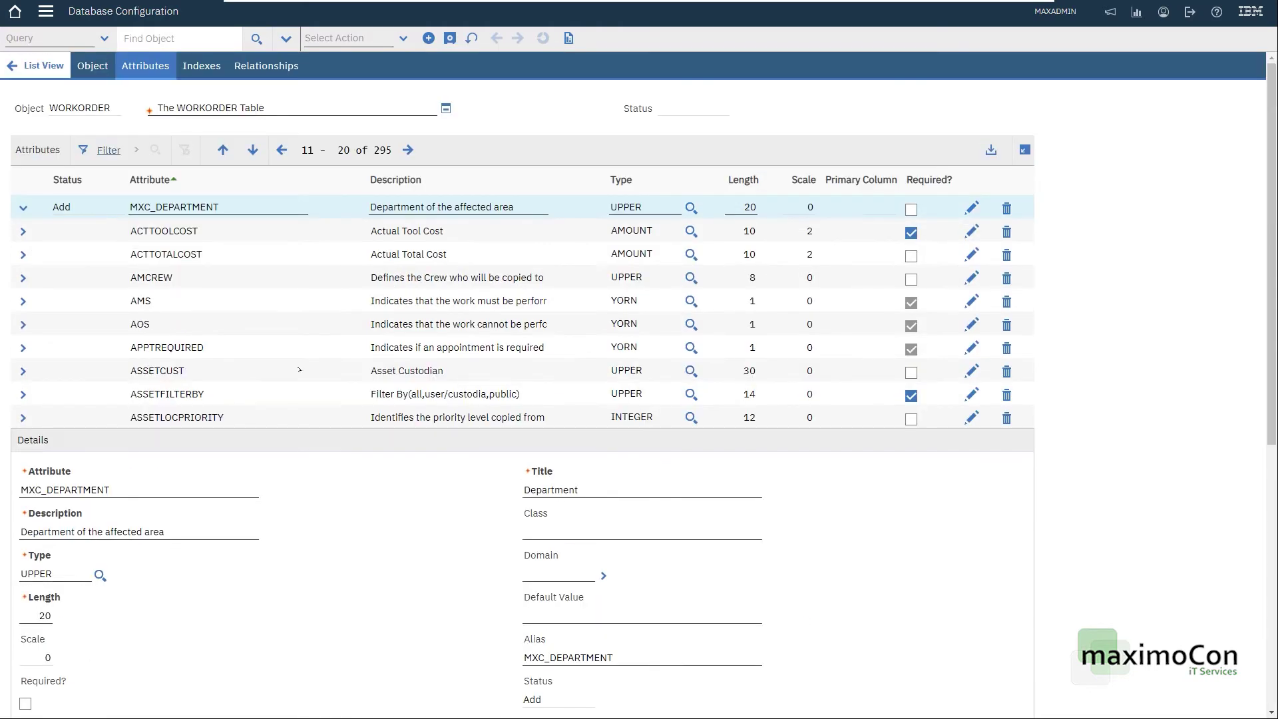
{"action": "scroll", "coordinate": [298, 369], "scroll_direction": "down", "scroll_amount": 5}
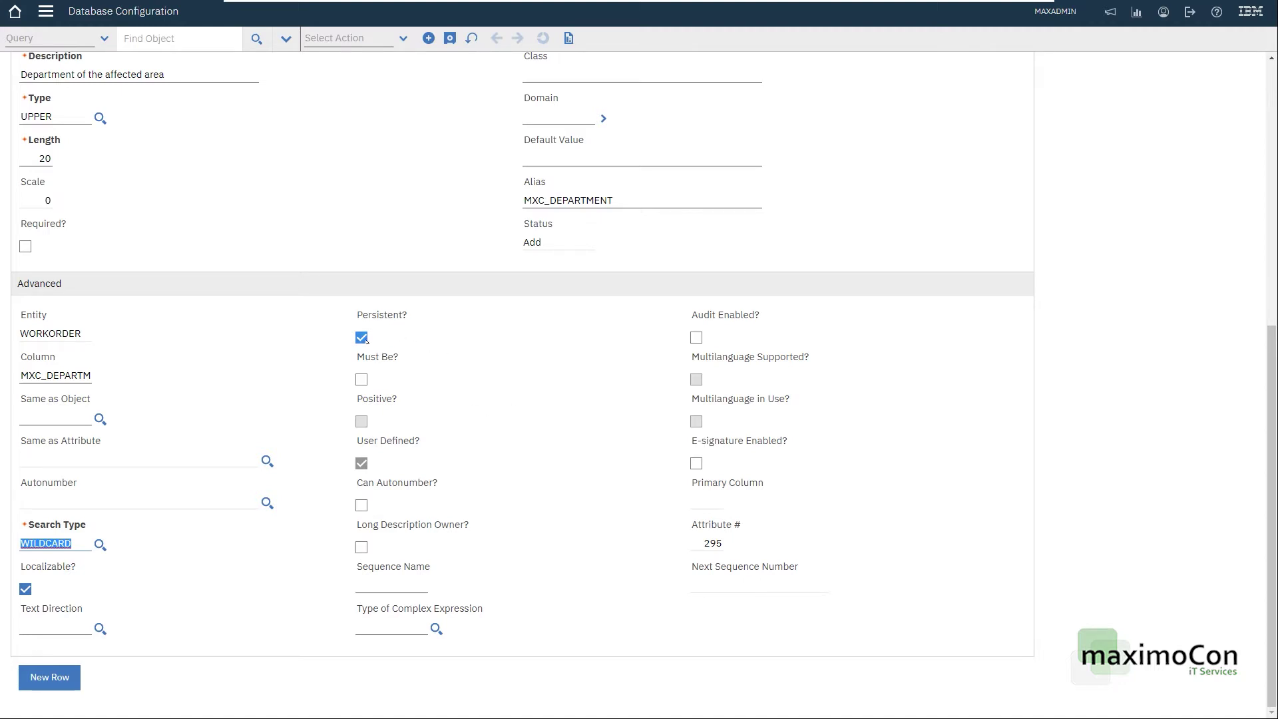
{"action": "scroll", "coordinate": [506, 379], "scroll_direction": "up", "scroll_amount": 3}
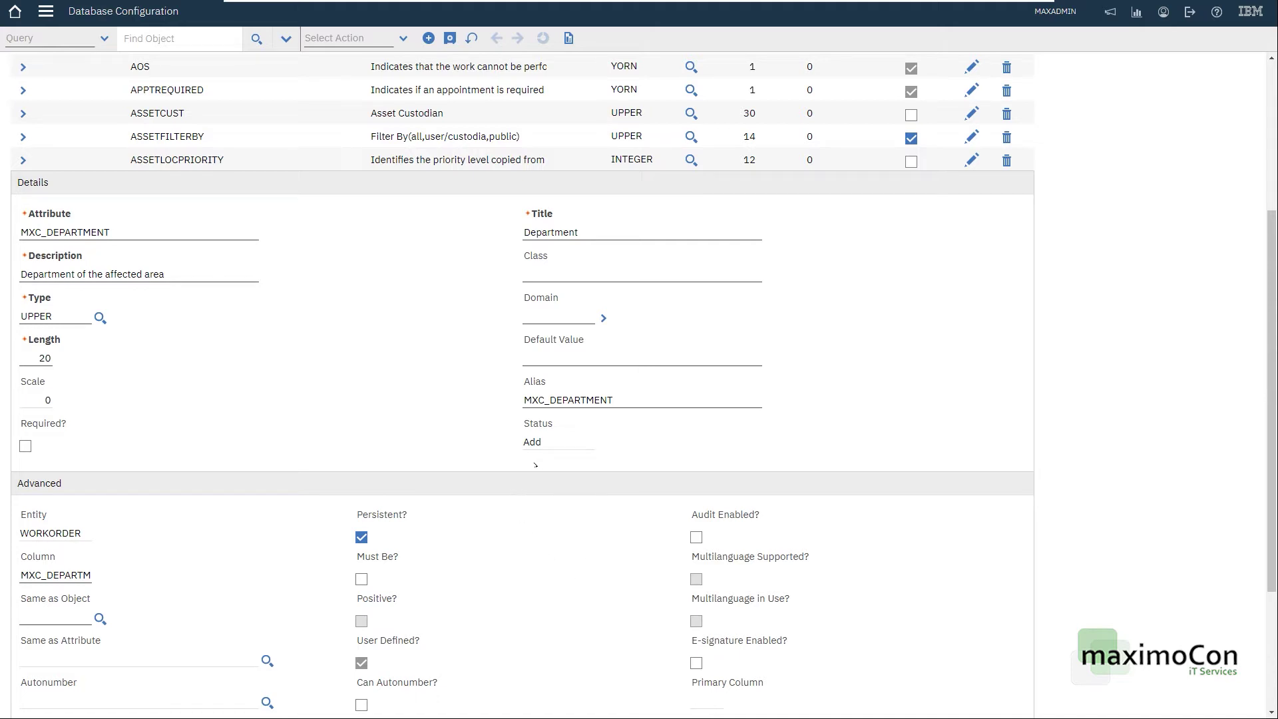
{"action": "scroll", "coordinate": [436, 414], "scroll_direction": "up", "scroll_amount": 4}
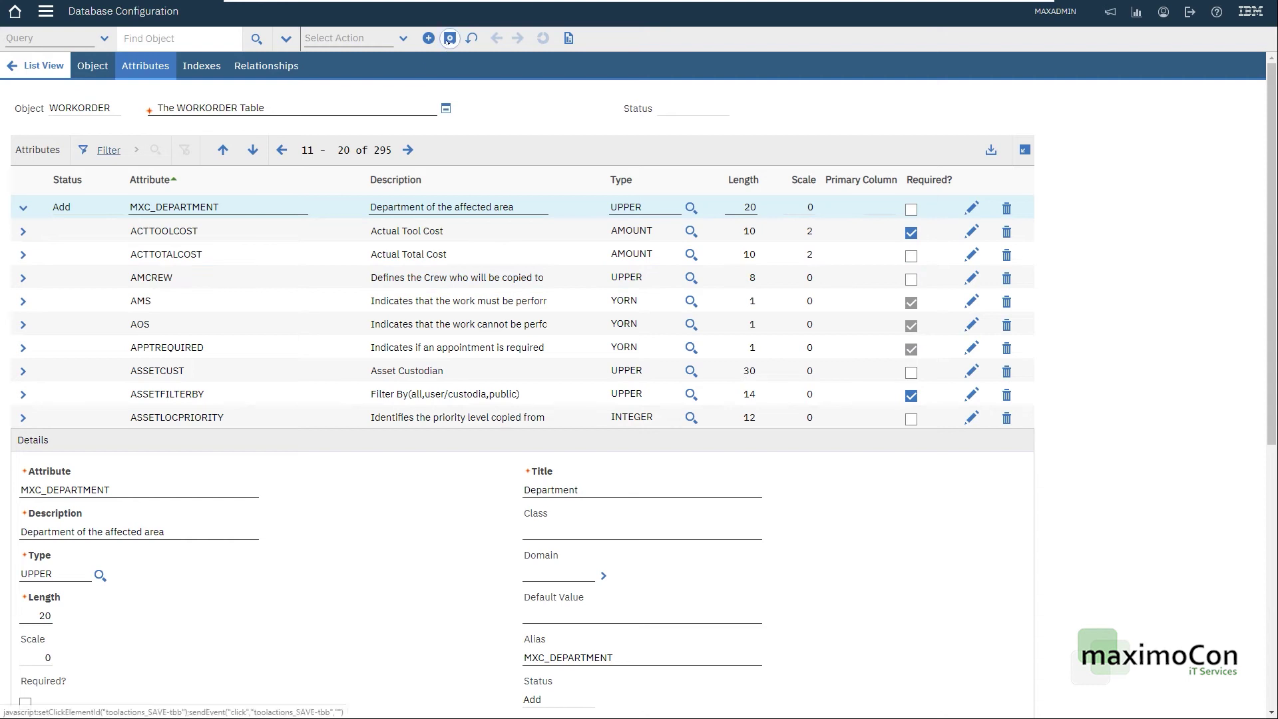
{"action": "scroll", "coordinate": [355, 448], "scroll_direction": "down", "scroll_amount": 3}
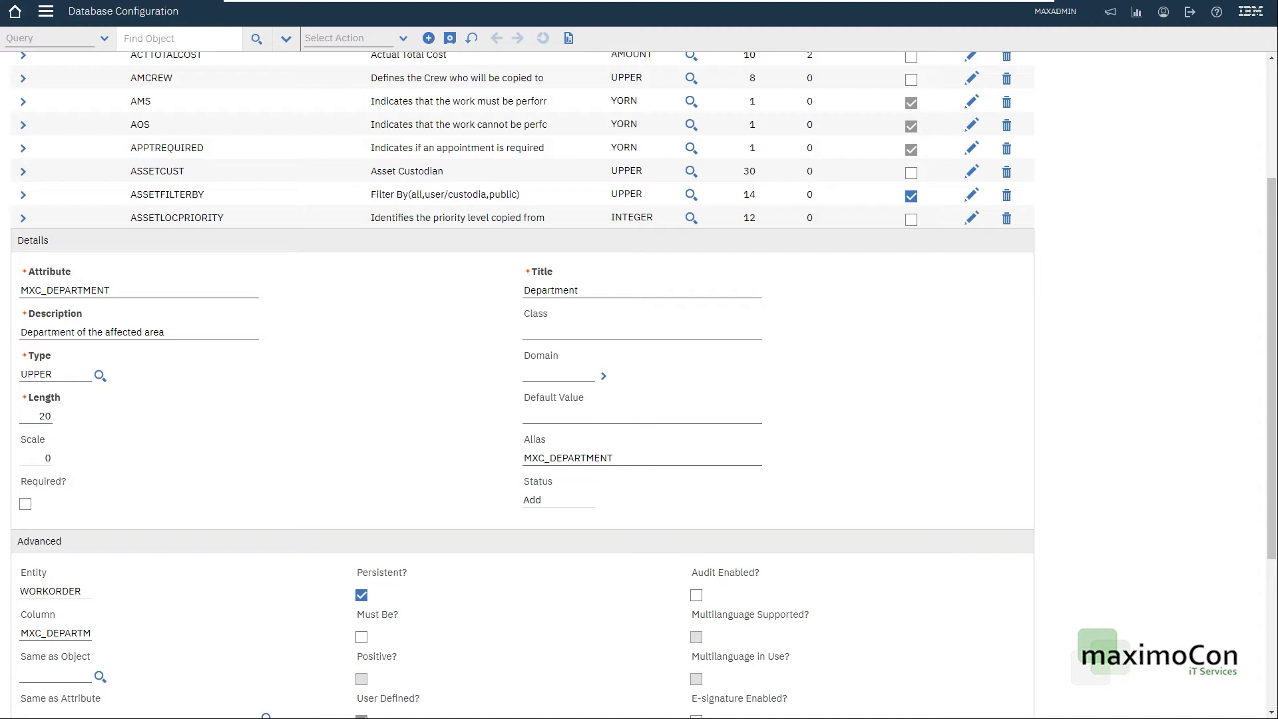
{"action": "scroll", "coordinate": [388, 381], "scroll_direction": "down", "scroll_amount": 4}
{"action": "scroll", "coordinate": [459, 434], "scroll_direction": "up", "scroll_amount": 5}
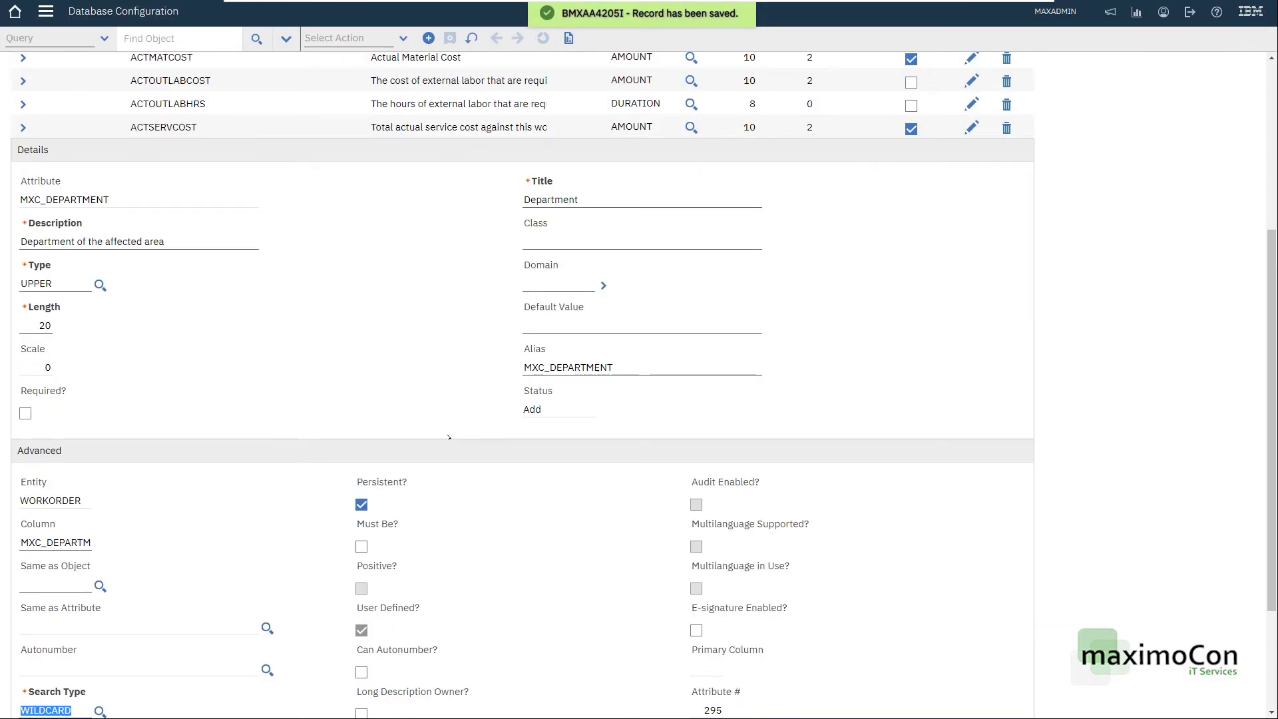
{"action": "scroll", "coordinate": [431, 426], "scroll_direction": "up", "scroll_amount": 4}
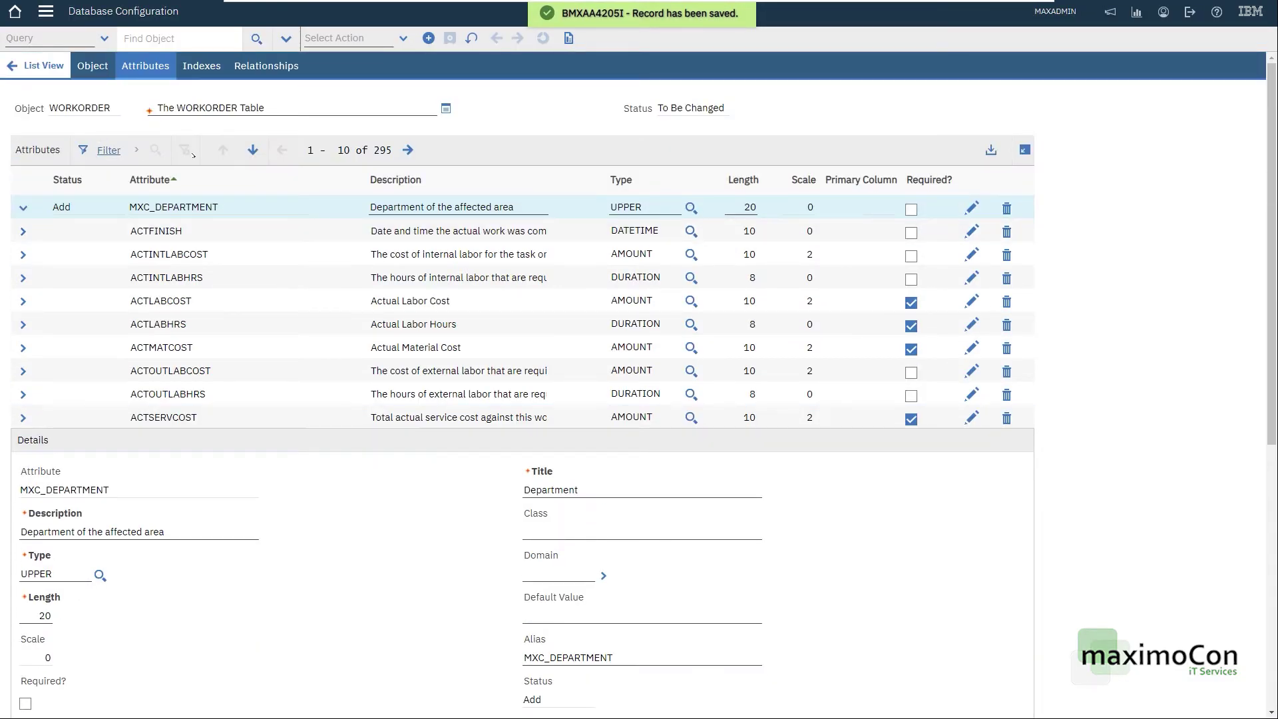
{"action": "double_click", "coordinate": [64, 208]}
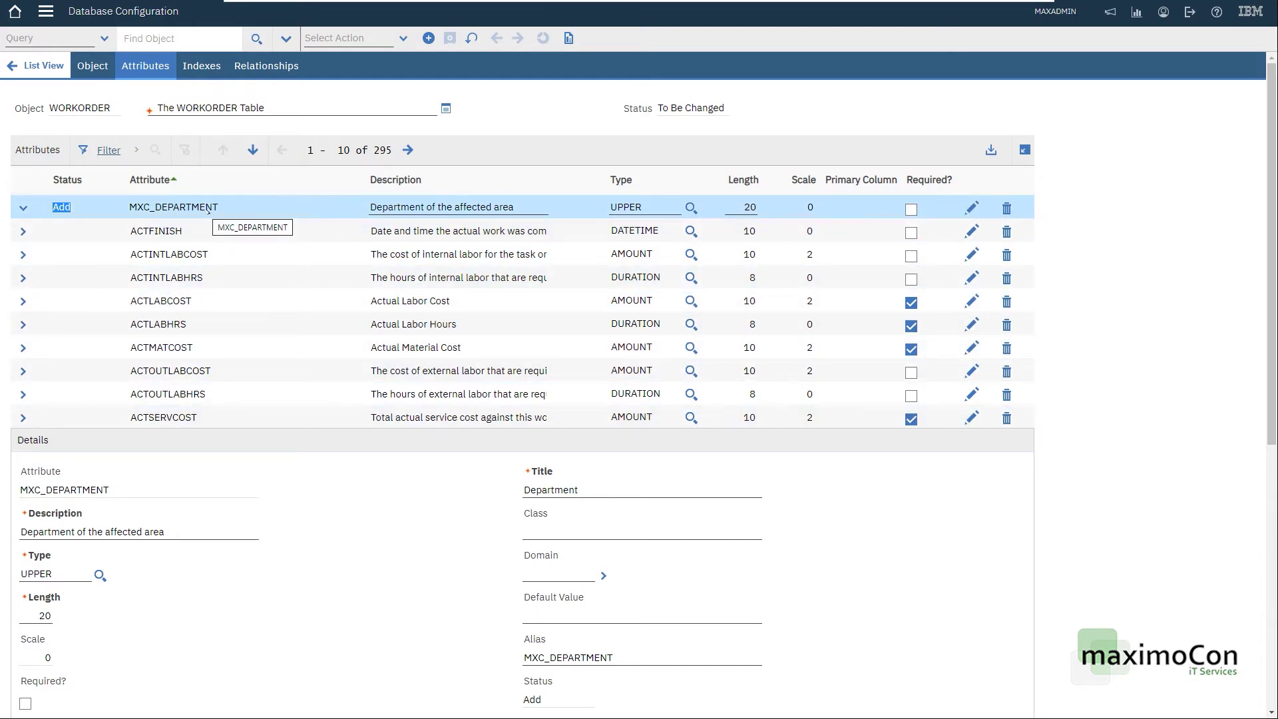
{"action": "left_click", "coordinate": [67, 209]}
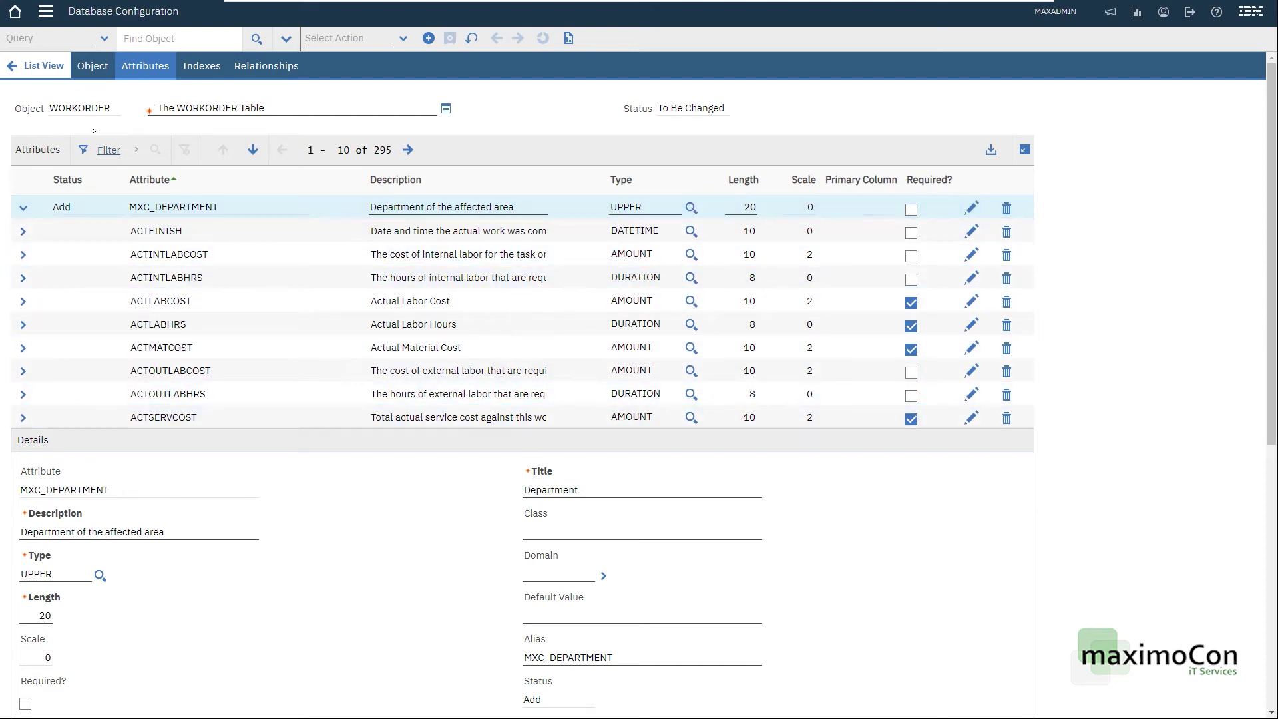
Return to the object list and clear the object name filter to check which objects have pending changes
{"action": "left_click", "coordinate": [42, 65]}
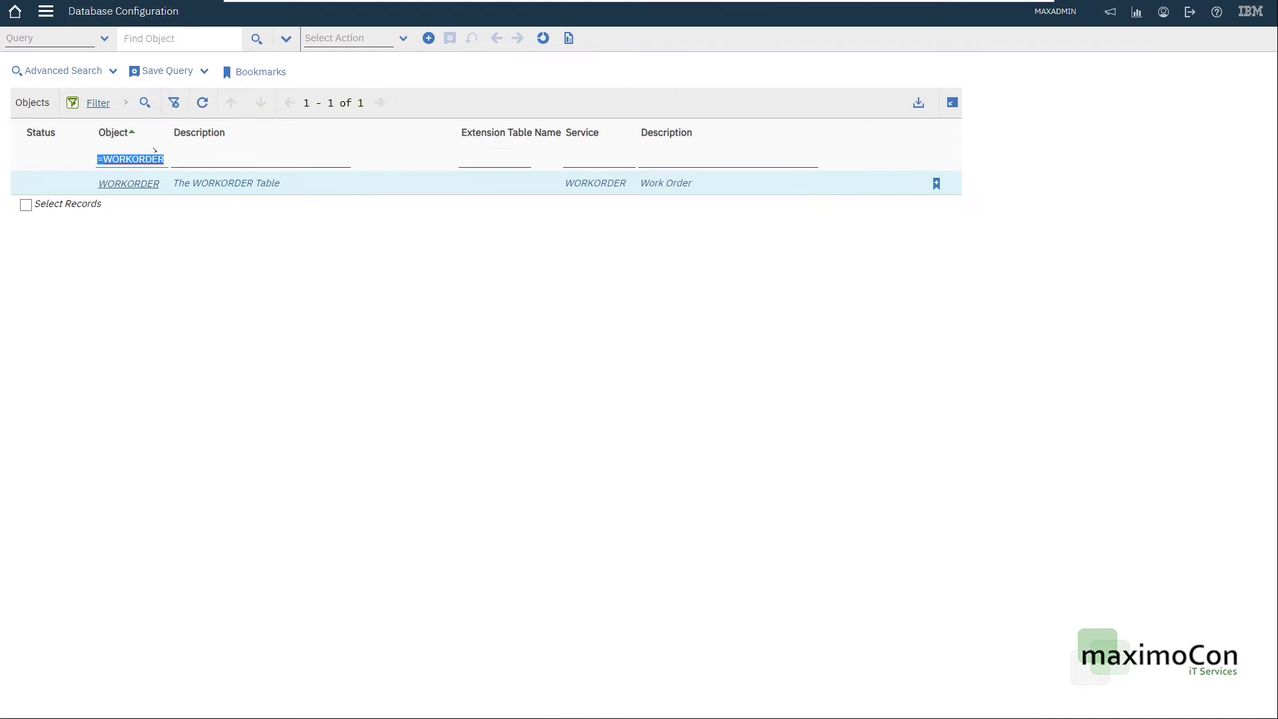
{"action": "key", "text": "BackSpace"}
{"action": "key", "text": "Return"}
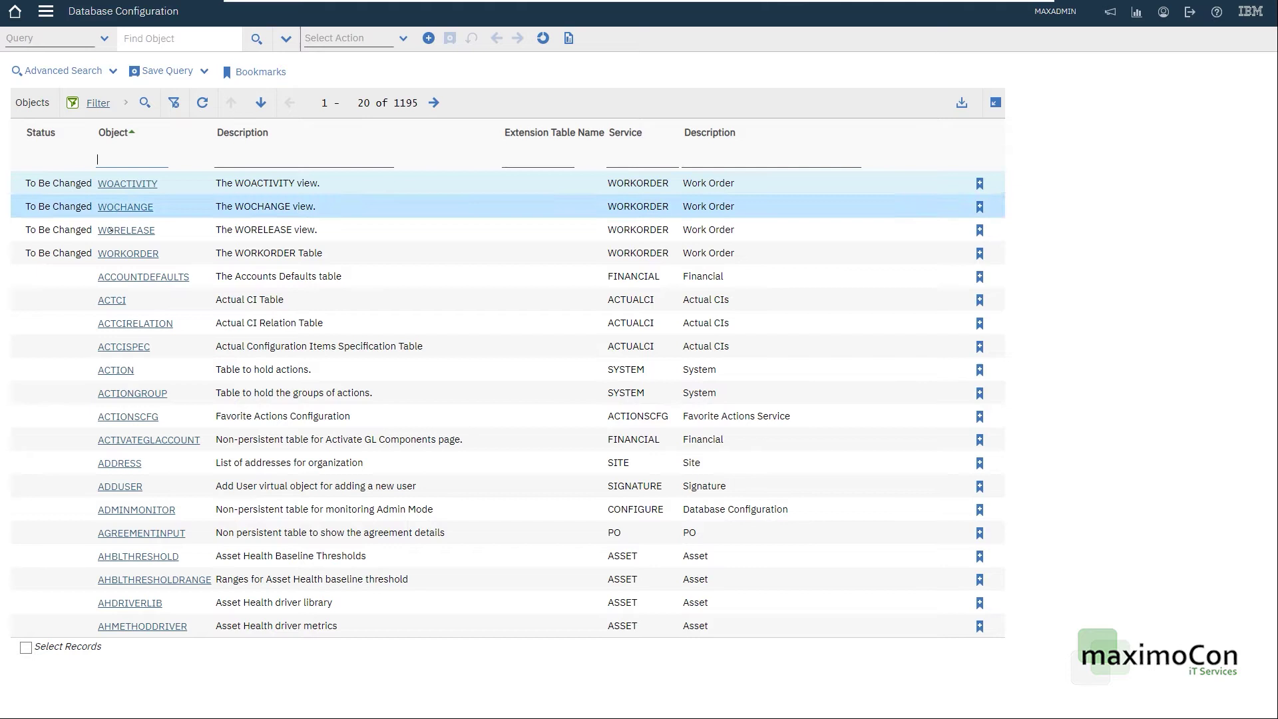
{"action": "left_click", "coordinate": [131, 254]}
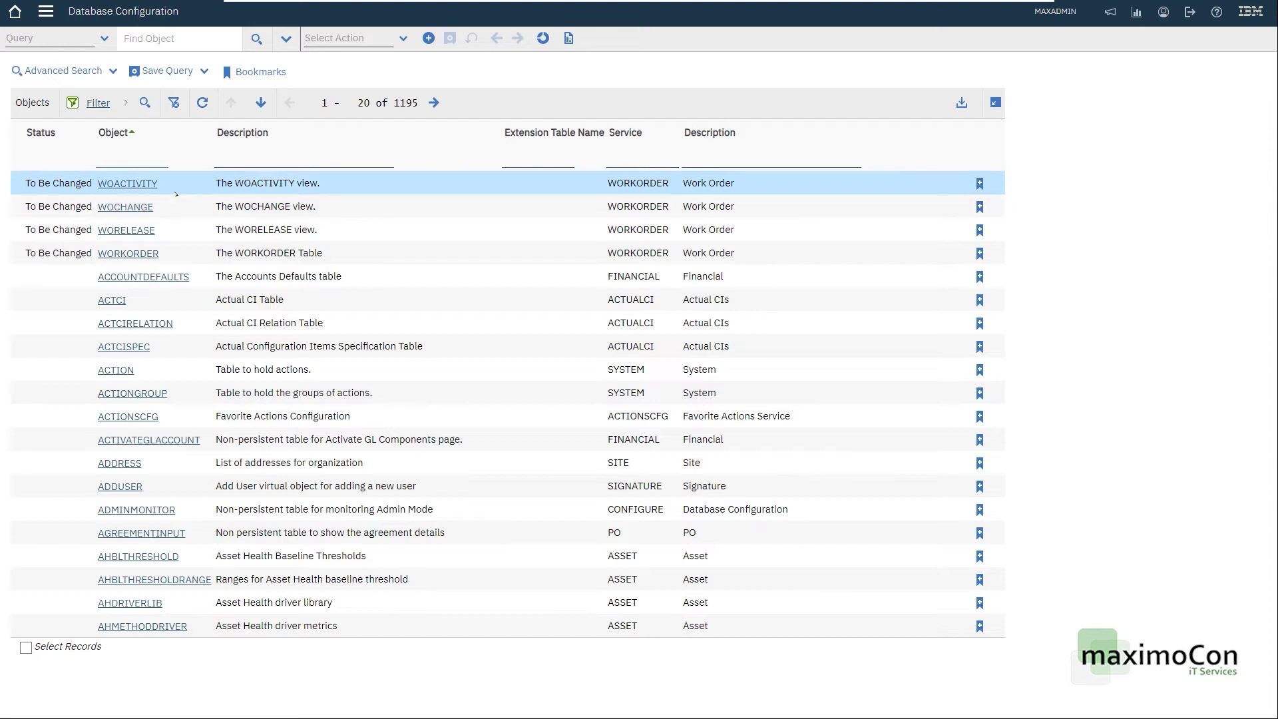
Inspect which object WOACTIVITY extends and whether it is a view, and return to the object list
{"action": "left_click", "coordinate": [128, 184]}
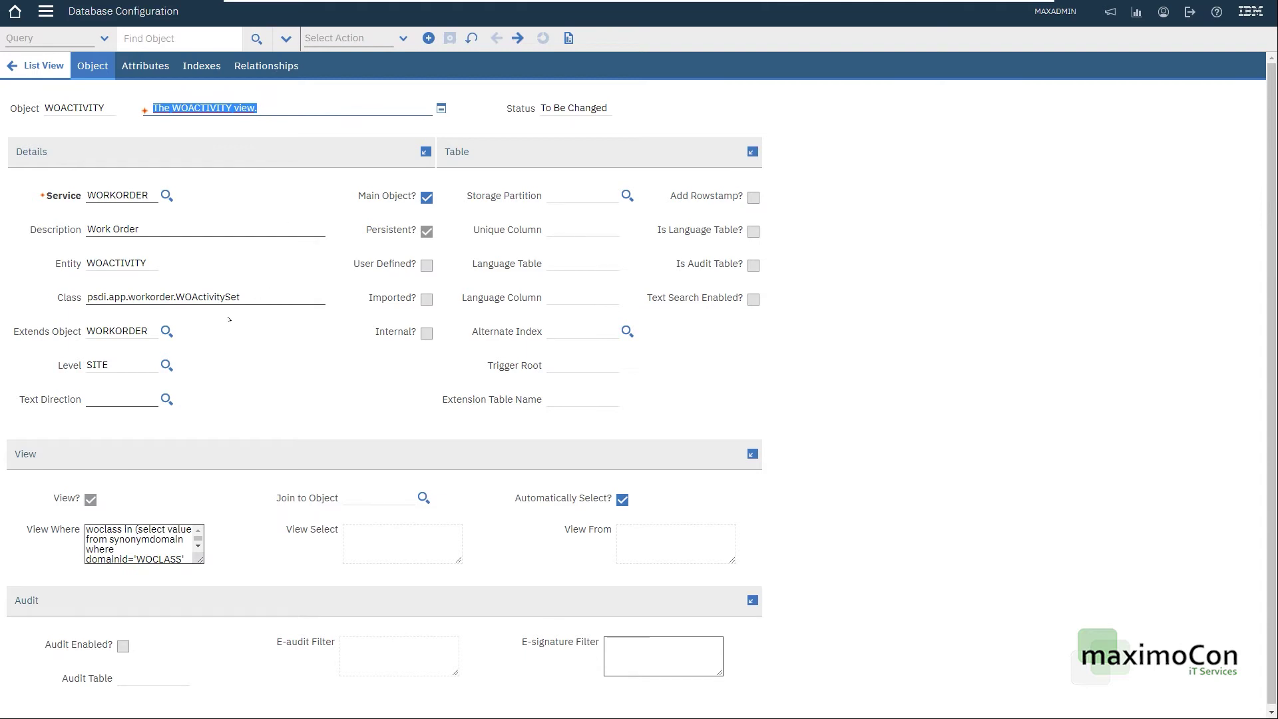
{"action": "left_click", "coordinate": [137, 332]}
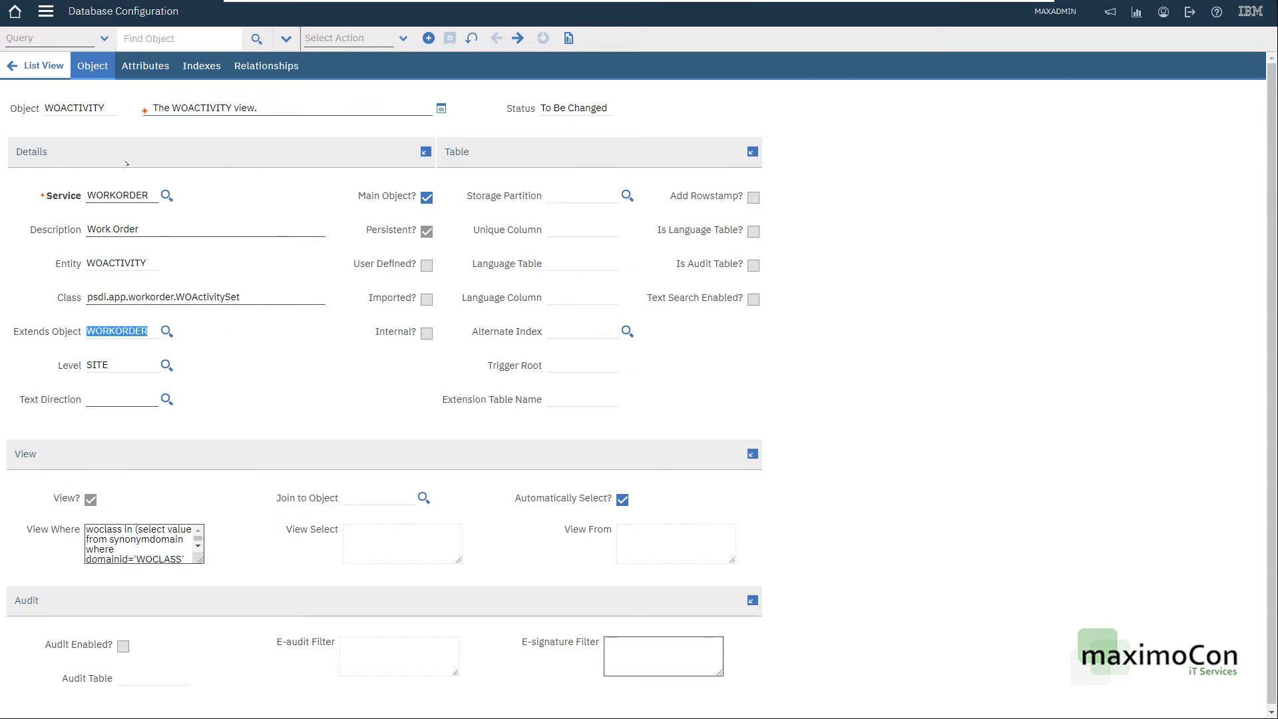
{"action": "scroll", "coordinate": [276, 308], "scroll_direction": "down", "scroll_amount": 1}
{"action": "left_click", "coordinate": [91, 497]}
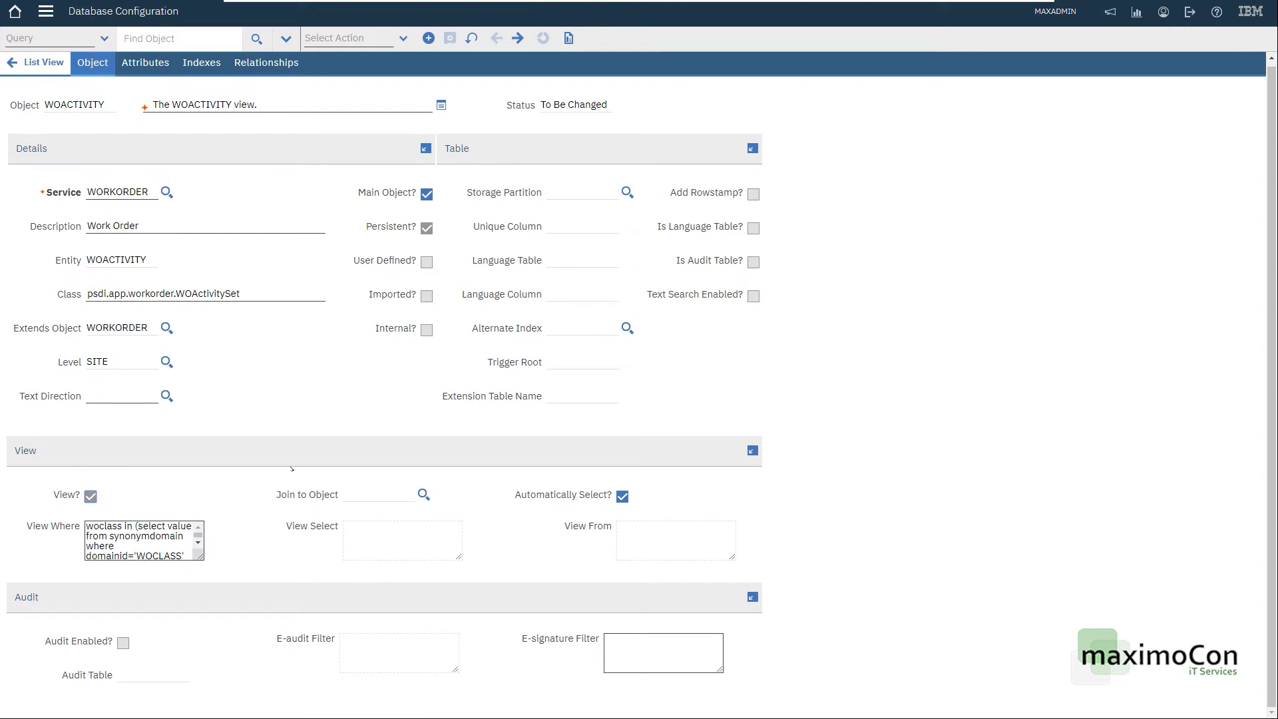
{"action": "left_click", "coordinate": [42, 63]}
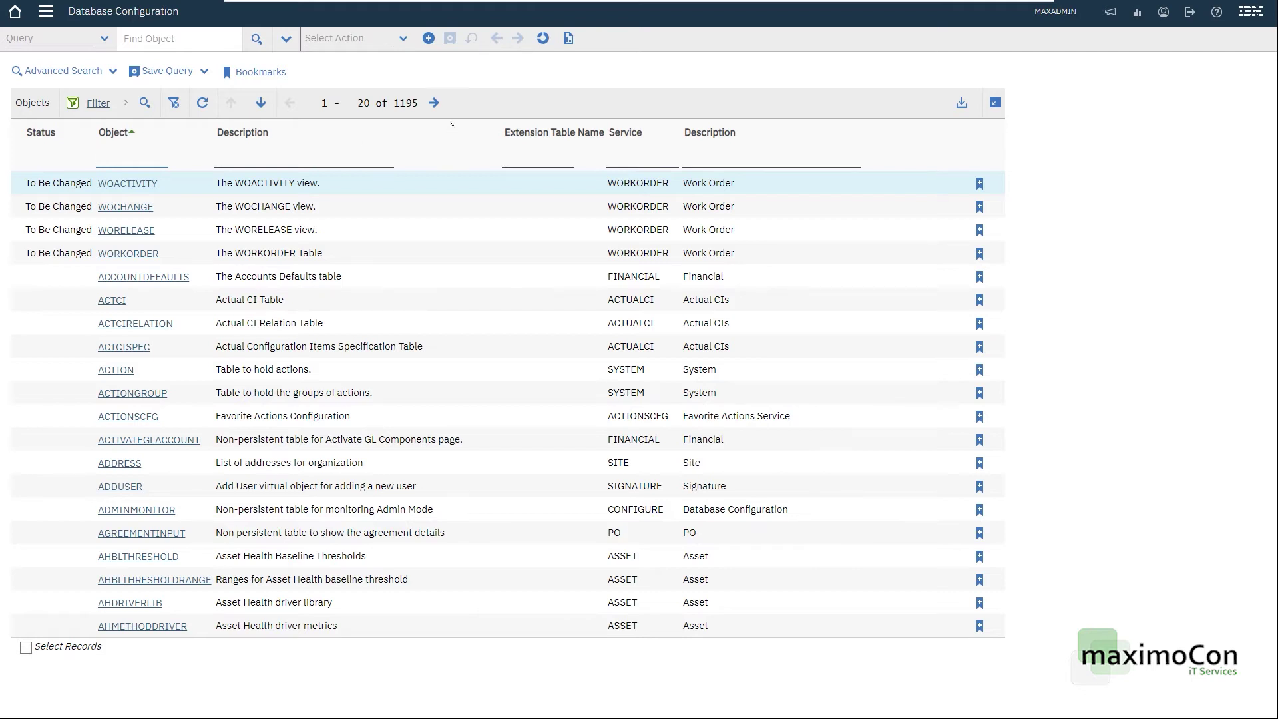
Start turning Admin Mode on with 5 administrative sessions allowed and 0 minutes for user logout
{"action": "left_click", "coordinate": [404, 40]}
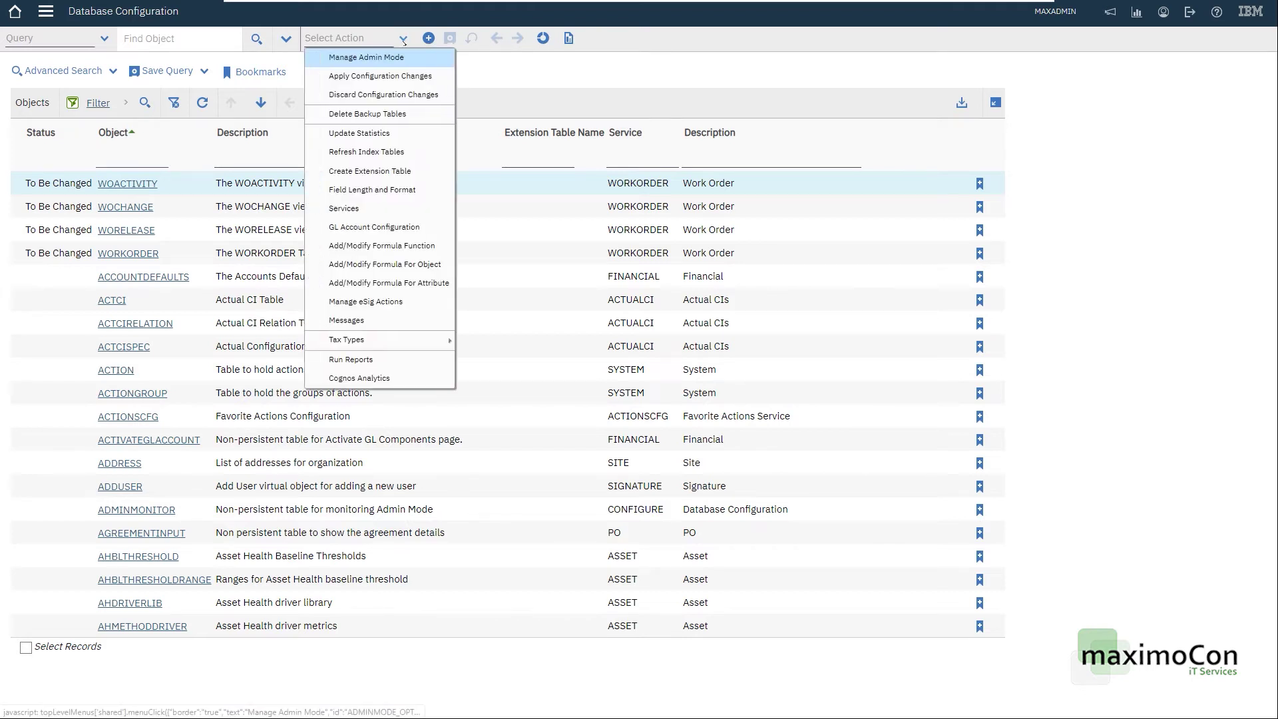
{"action": "left_click", "coordinate": [403, 59]}
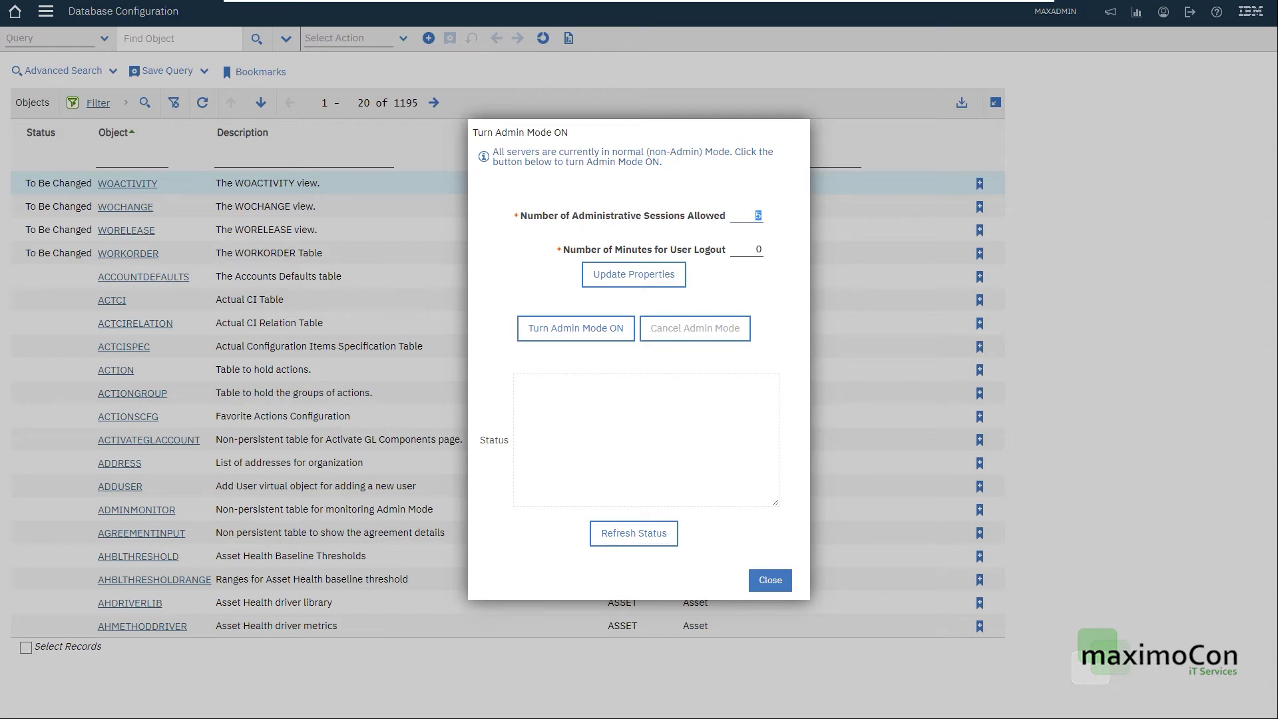
{"action": "left_click", "coordinate": [753, 216]}
{"action": "key", "text": "Tab"}
{"action": "type", "text": "3"}
{"action": "double_click", "coordinate": [762, 250]}
{"action": "type", "text": "0"}
{"action": "double_click", "coordinate": [757, 249]}
{"action": "left_click", "coordinate": [587, 336]}
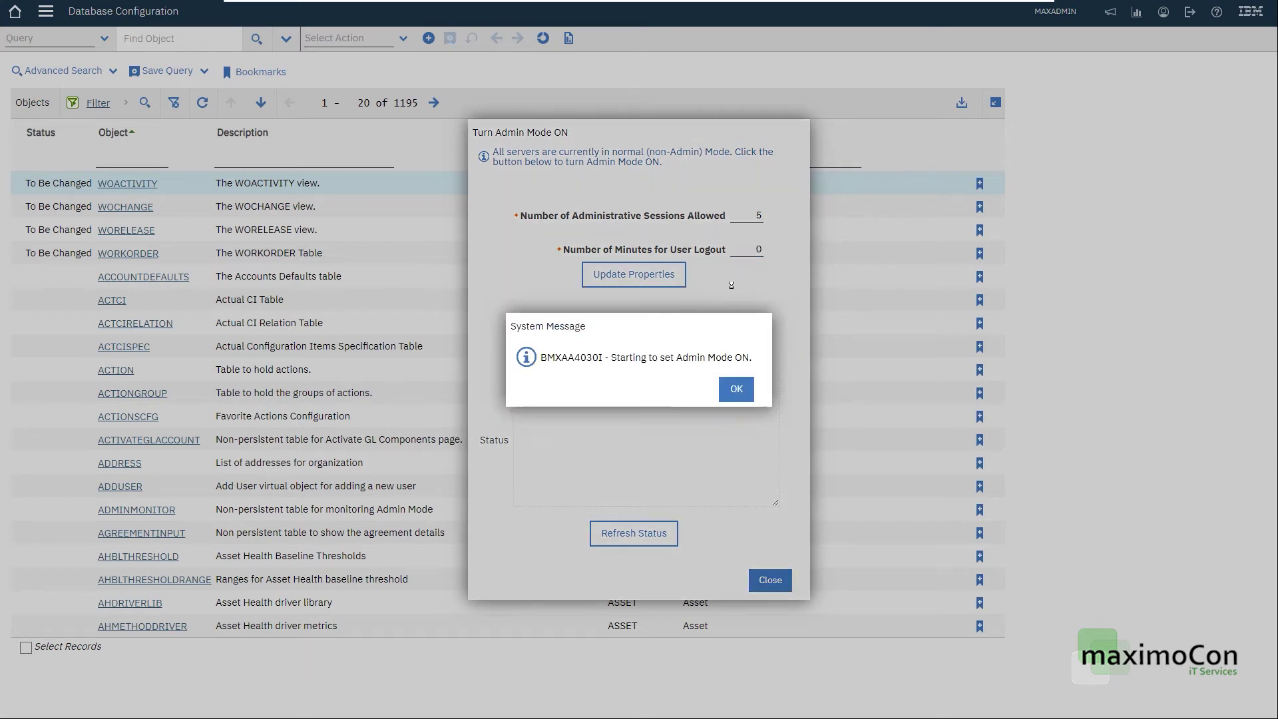
{"action": "left_click", "coordinate": [735, 390]}
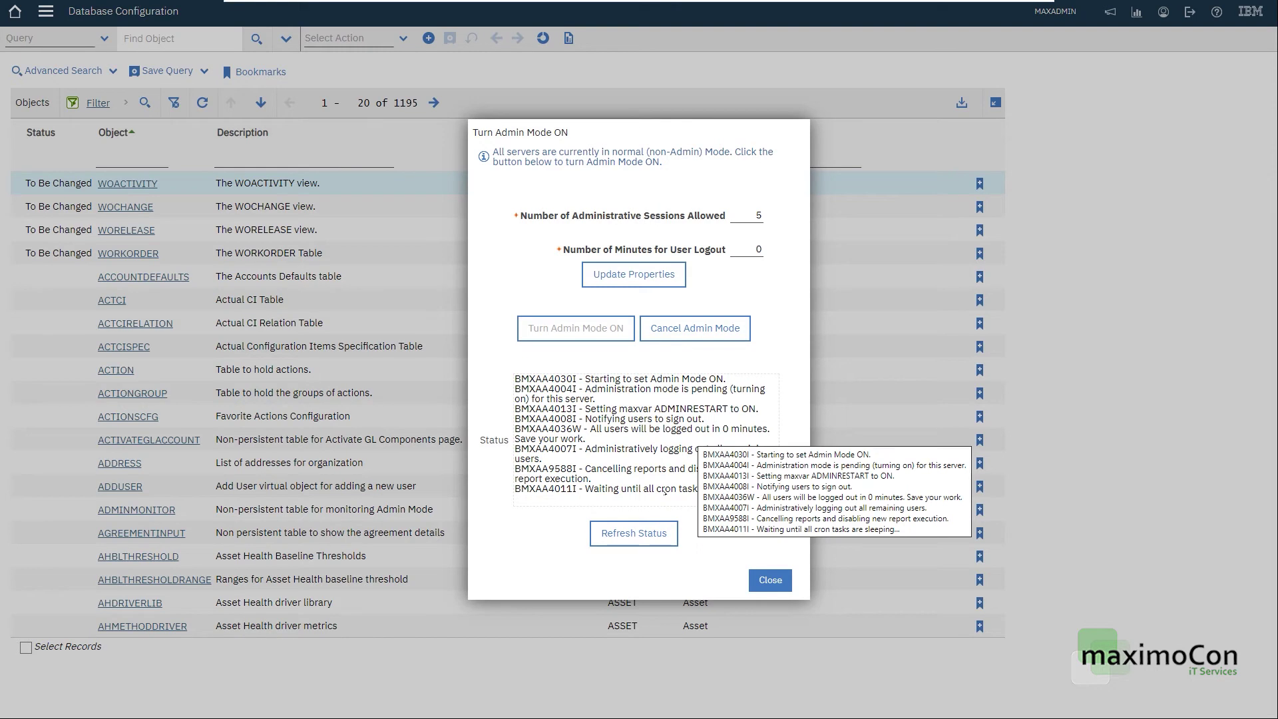
Refresh the Admin Mode status until activation finishes, and close the Admin Mode dialog
{"action": "left_click", "coordinate": [645, 533]}
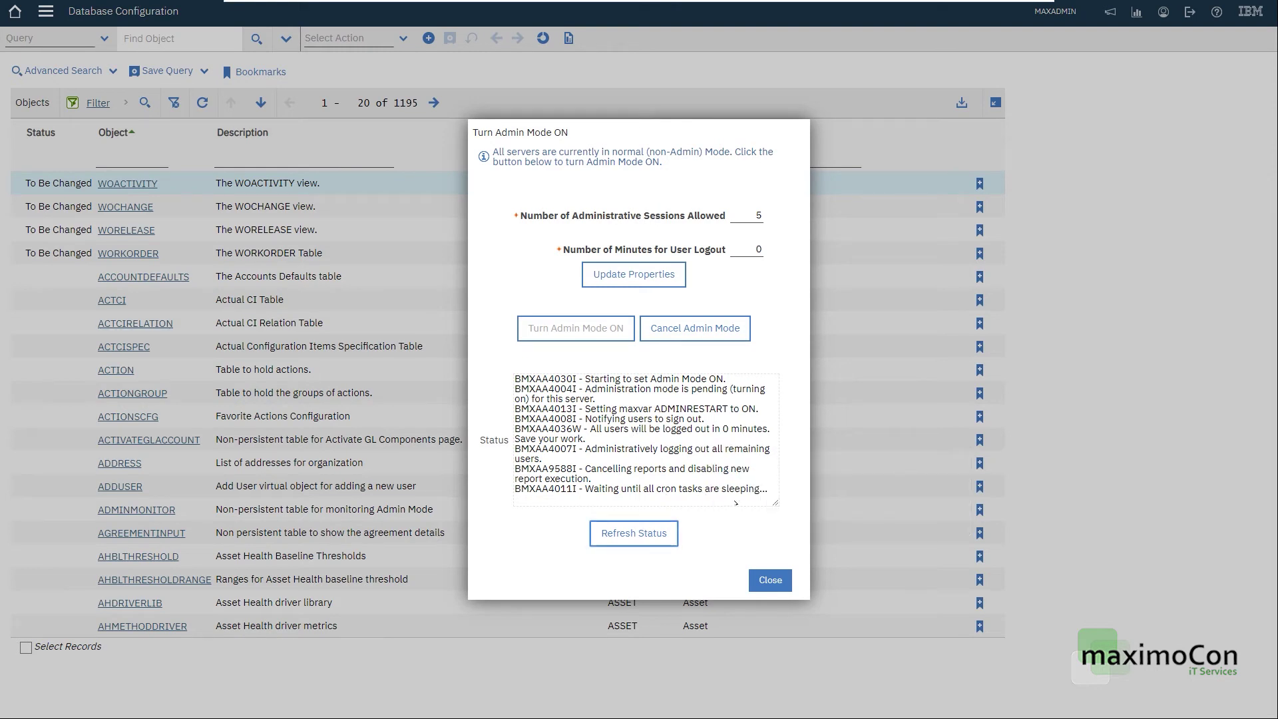
{"action": "left_click", "coordinate": [666, 535]}
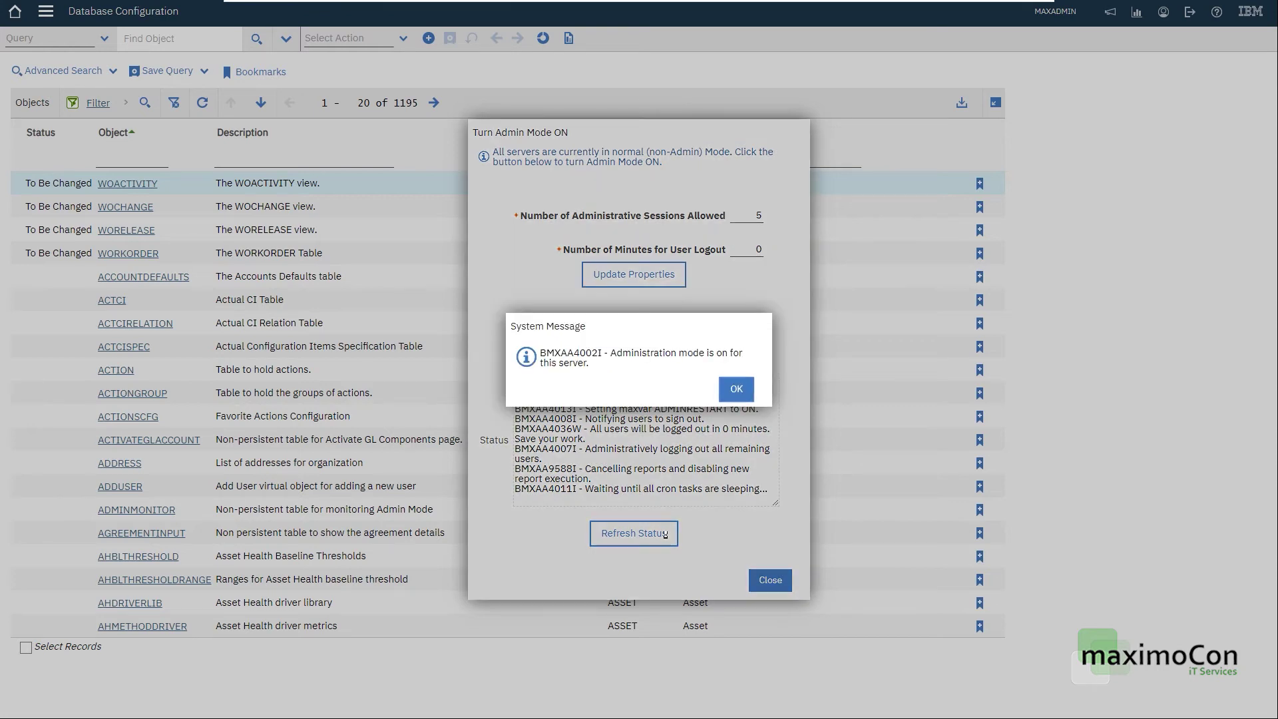
{"action": "left_click_drag", "start_coordinate": [611, 355], "coordinate": [621, 364]}
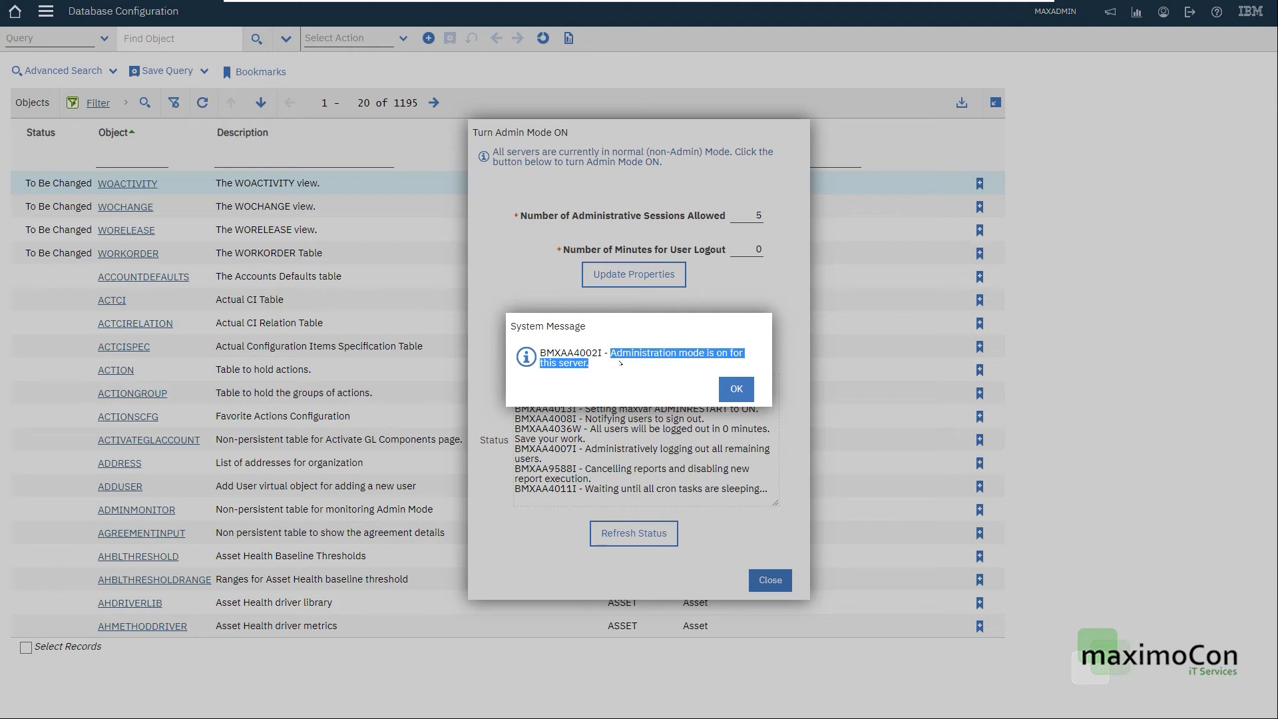
{"action": "left_click", "coordinate": [737, 389]}
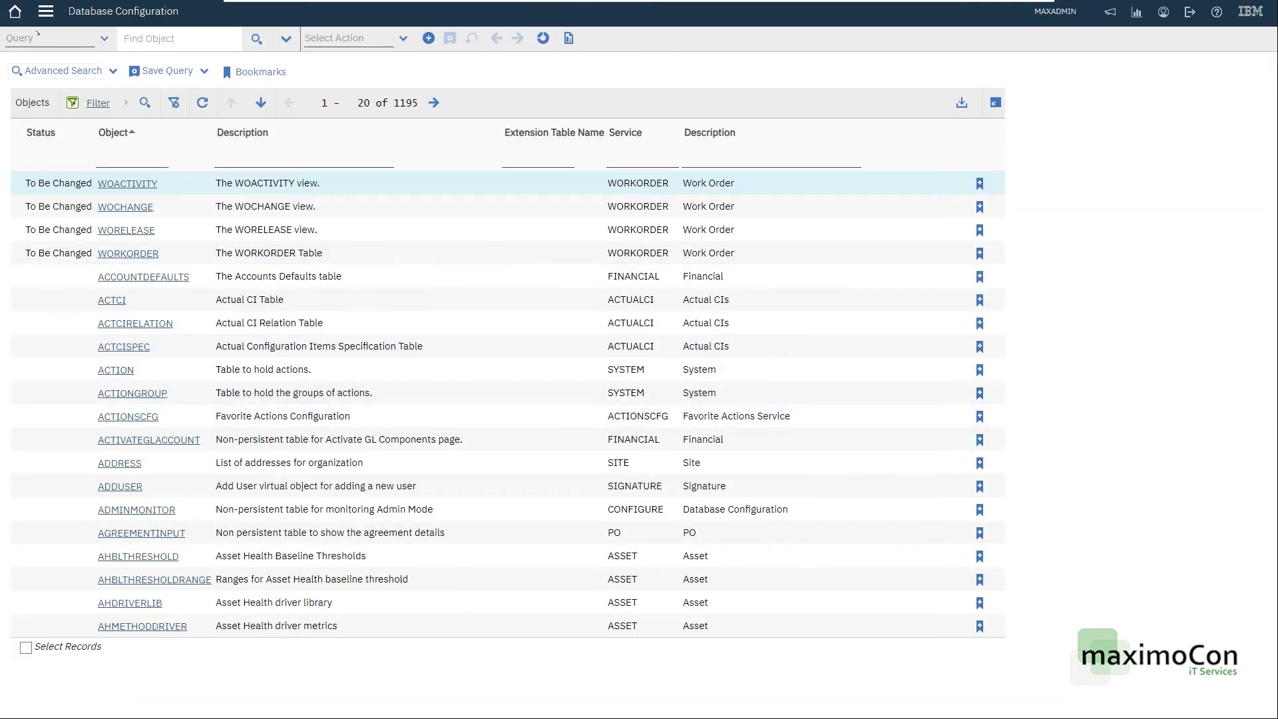
Check for the Admin Mode indicator in the Start Center and reopen Database Configuration
{"action": "left_click", "coordinate": [15, 12]}
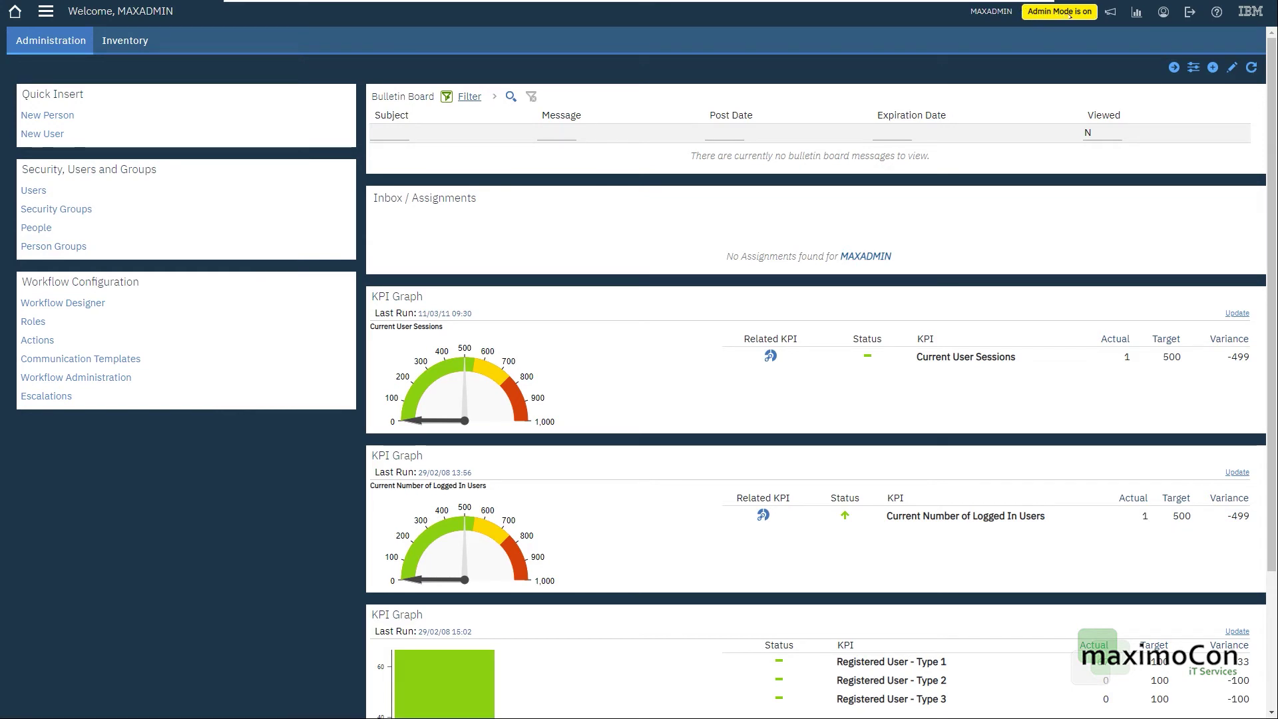
{"action": "left_click", "coordinate": [45, 11]}
{"action": "mouse_move", "coordinate": [116, 431]}
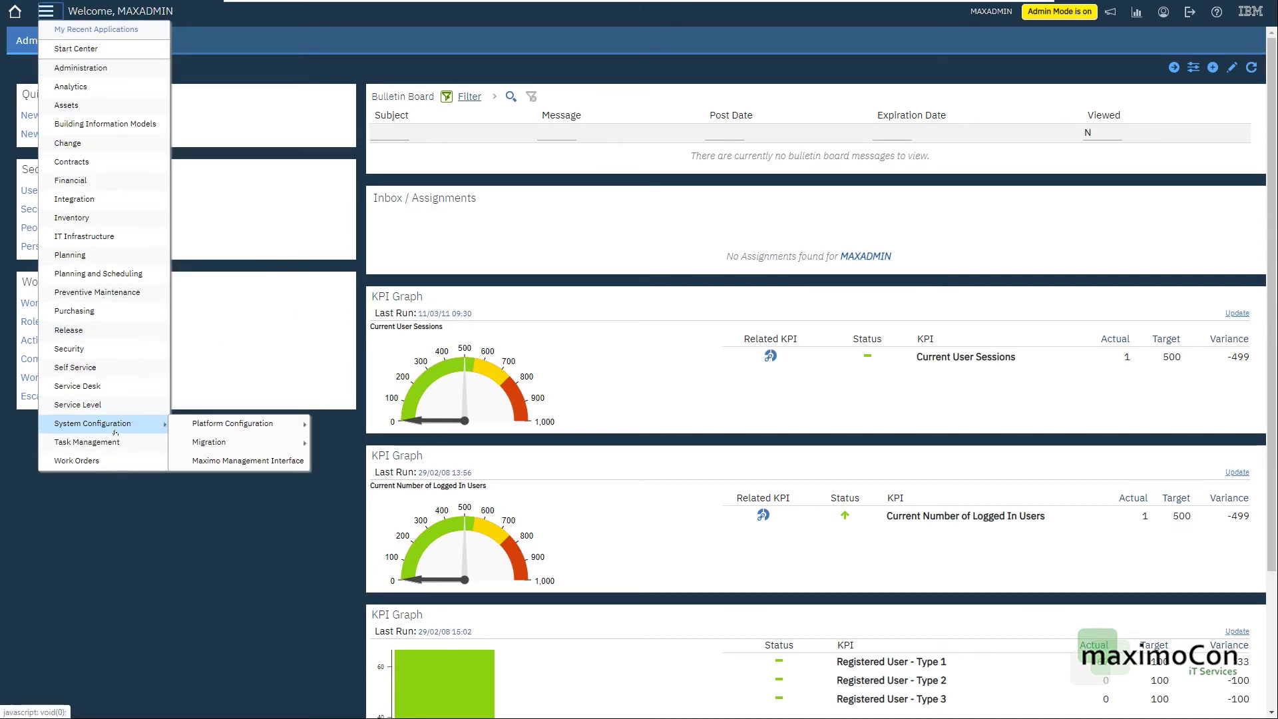
{"action": "mouse_move", "coordinate": [233, 423]}
{"action": "left_click", "coordinate": [356, 478]}
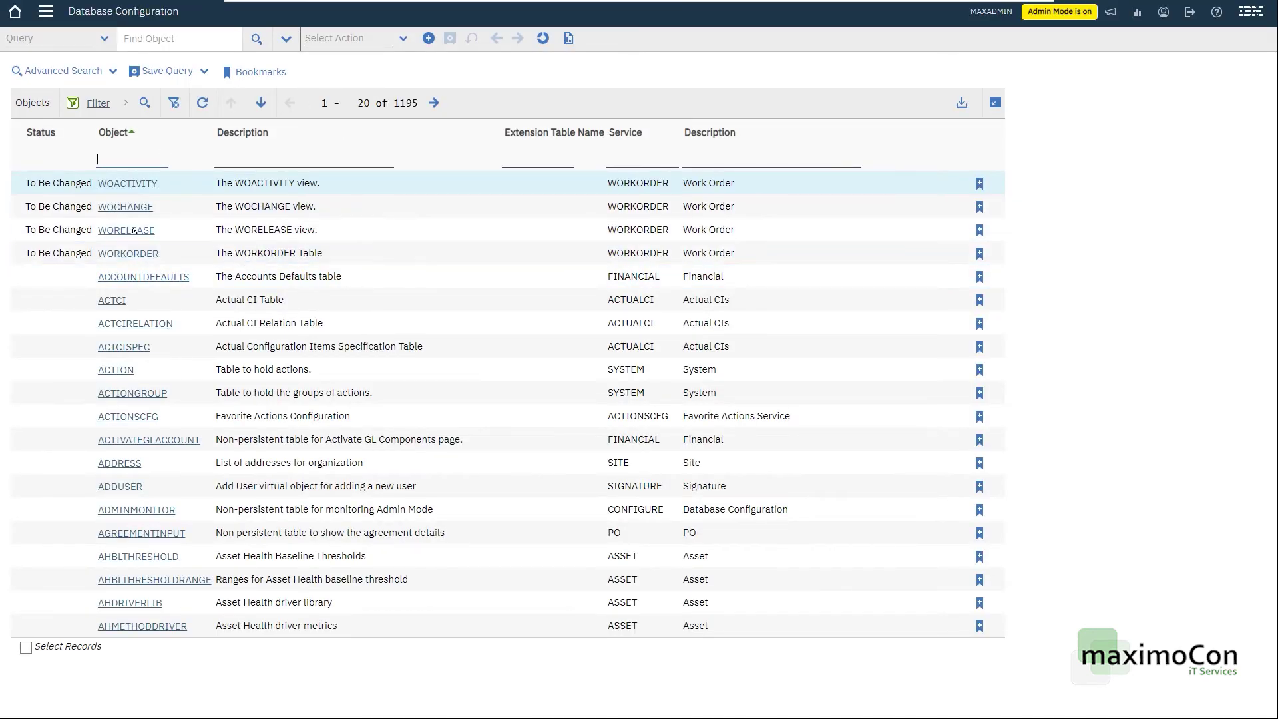
Apply the pending configuration changes, declaring that a current backup exists, and start configuring the database
{"action": "left_click", "coordinate": [391, 41]}
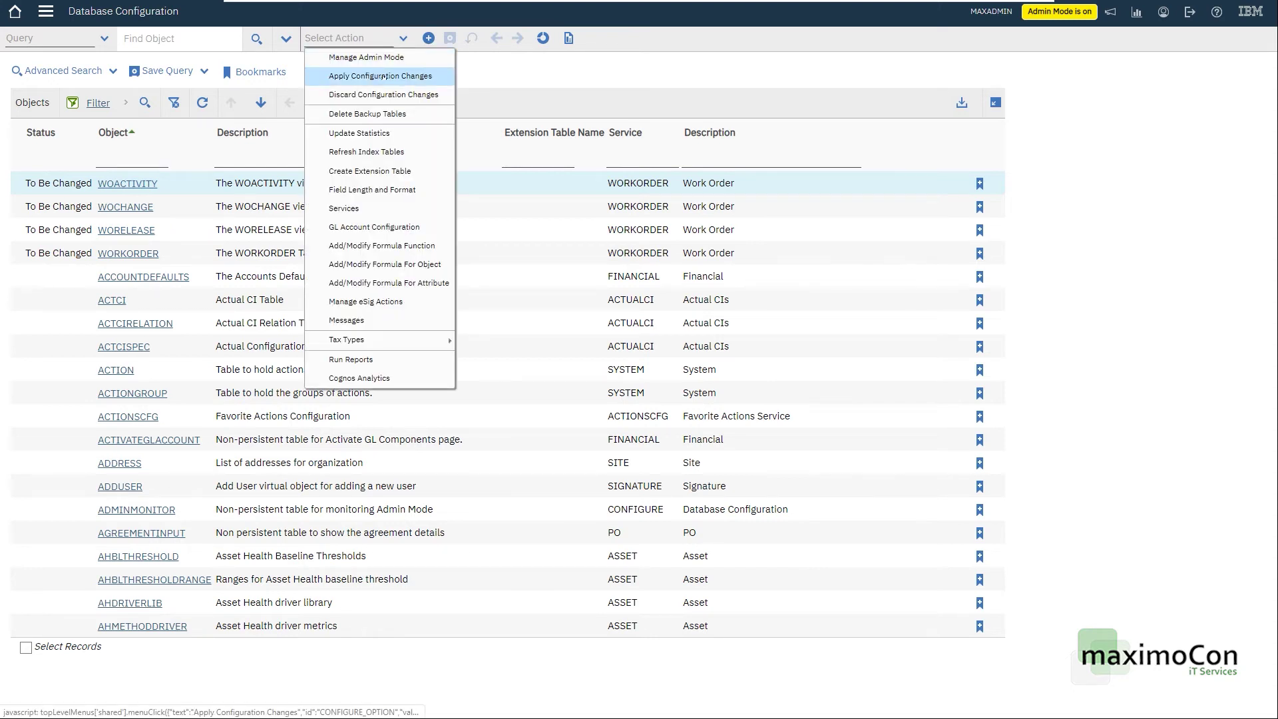
{"action": "left_click", "coordinate": [436, 79]}
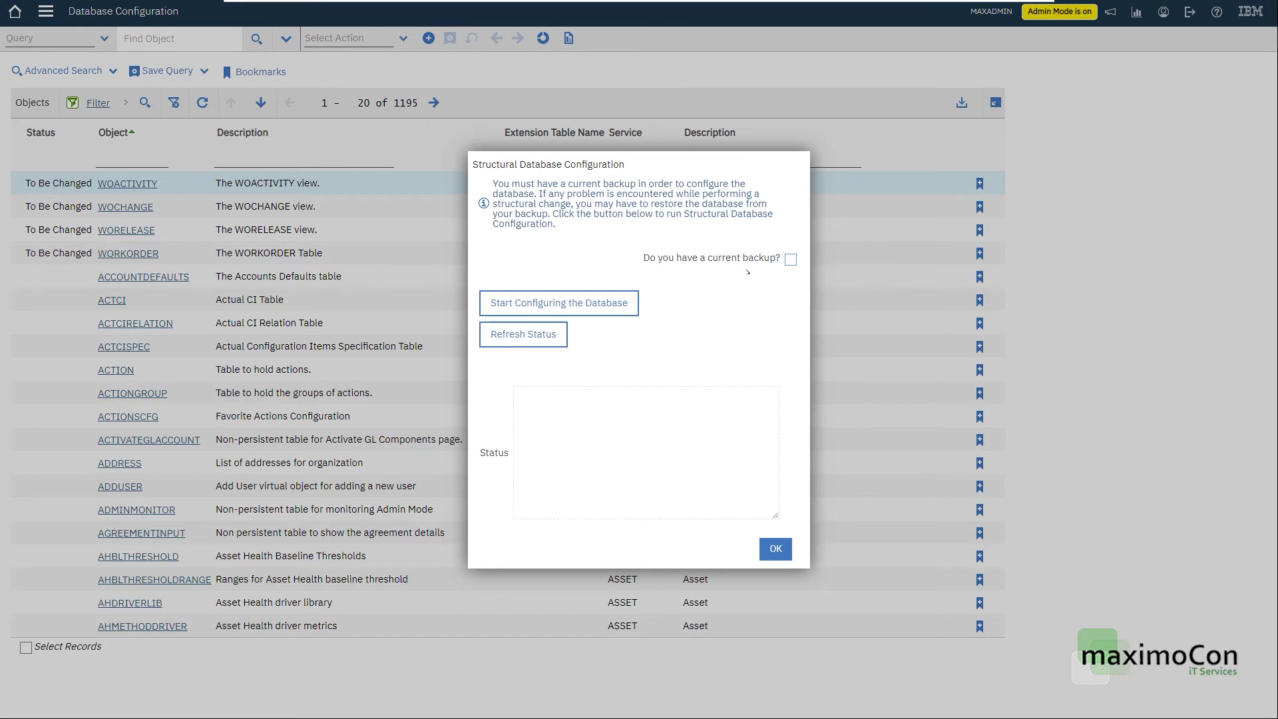
{"action": "left_click", "coordinate": [791, 261]}
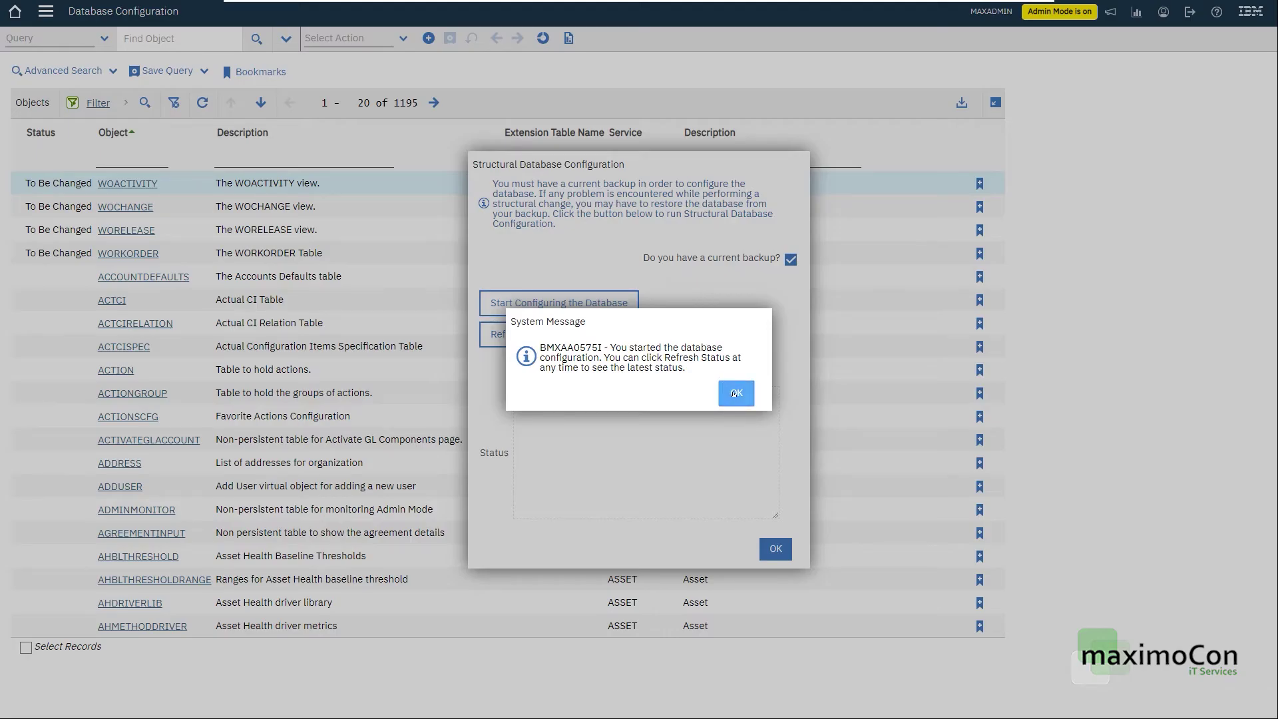
{"action": "left_click", "coordinate": [735, 394]}
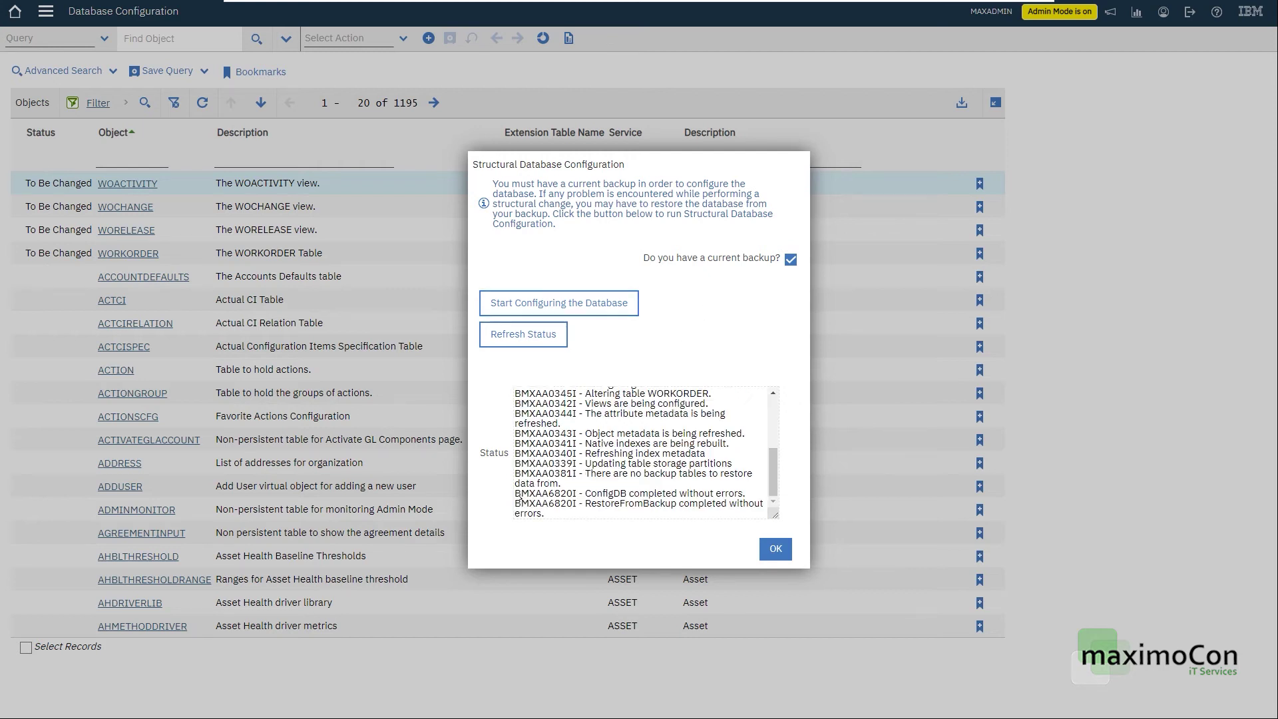
Review the ConfigDB messages in the configuration status log and close the Structural Database Configuration dialog
{"action": "left_click_drag", "start_coordinate": [517, 495], "coordinate": [741, 497]}
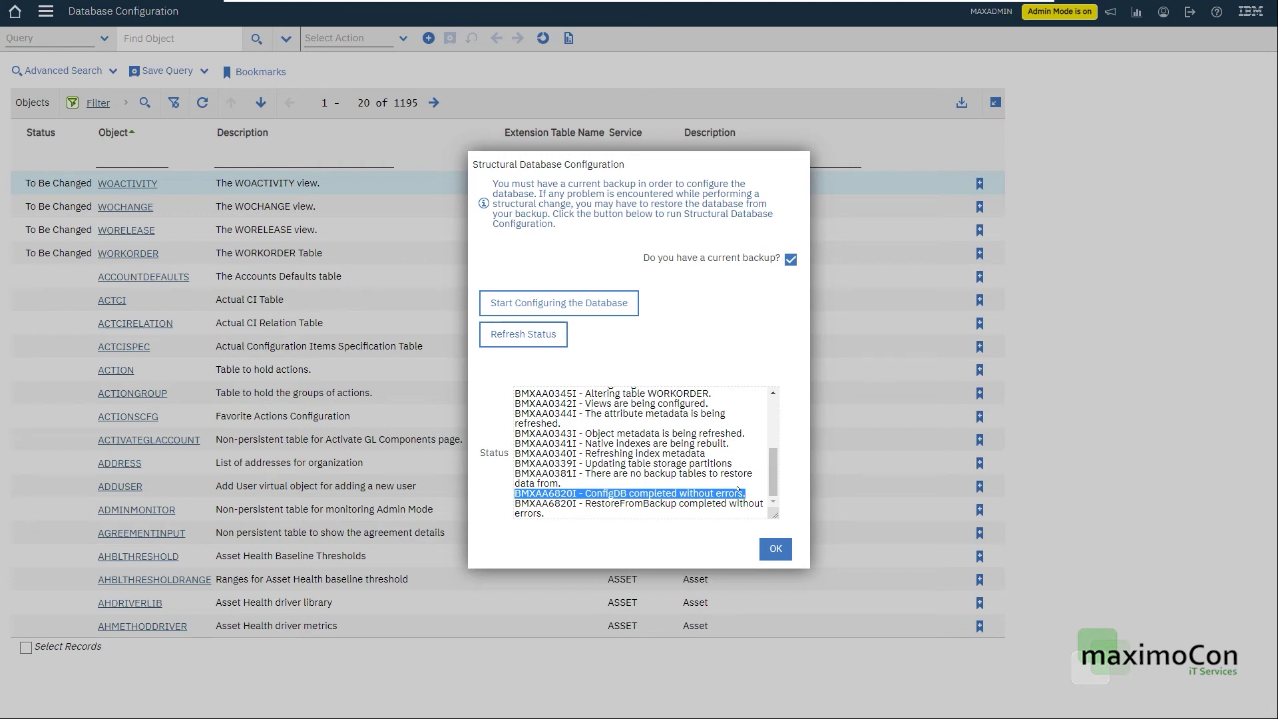
{"action": "left_click_drag", "start_coordinate": [745, 494], "coordinate": [513, 496]}
{"action": "left_click", "coordinate": [704, 494]}
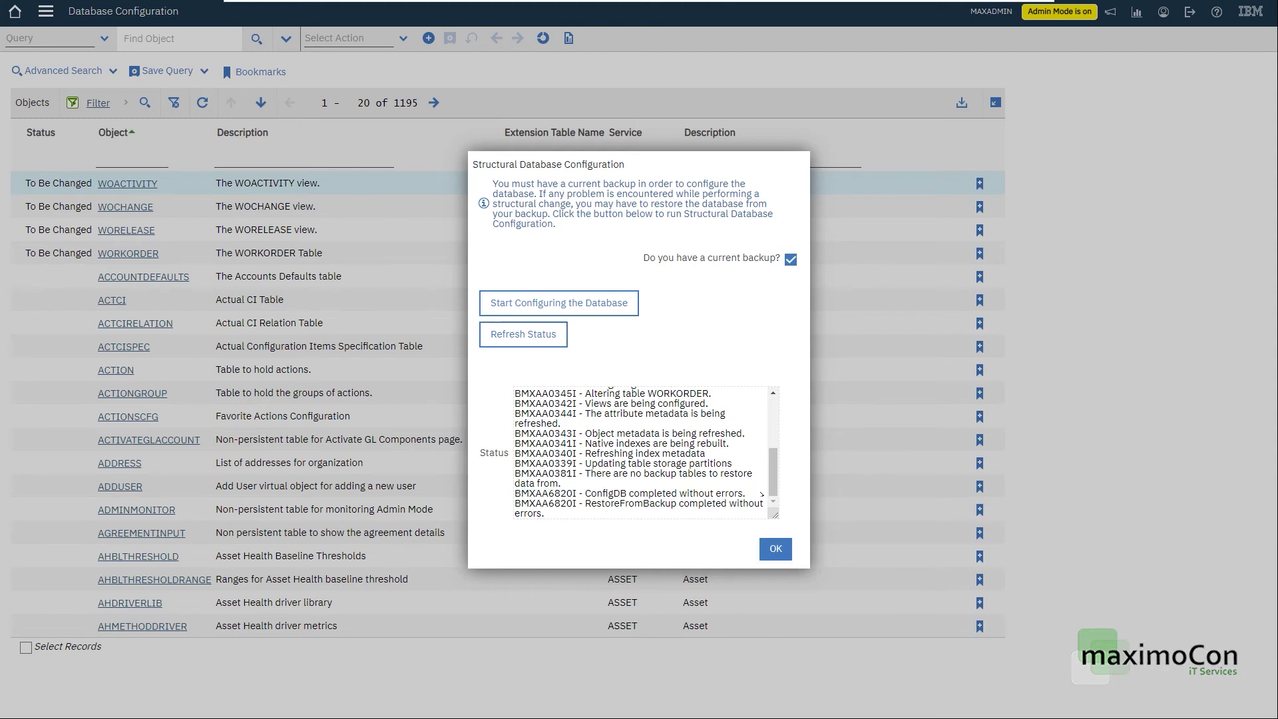
{"action": "left_click_drag", "start_coordinate": [750, 497], "coordinate": [515, 494]}
{"action": "left_click", "coordinate": [773, 546]}
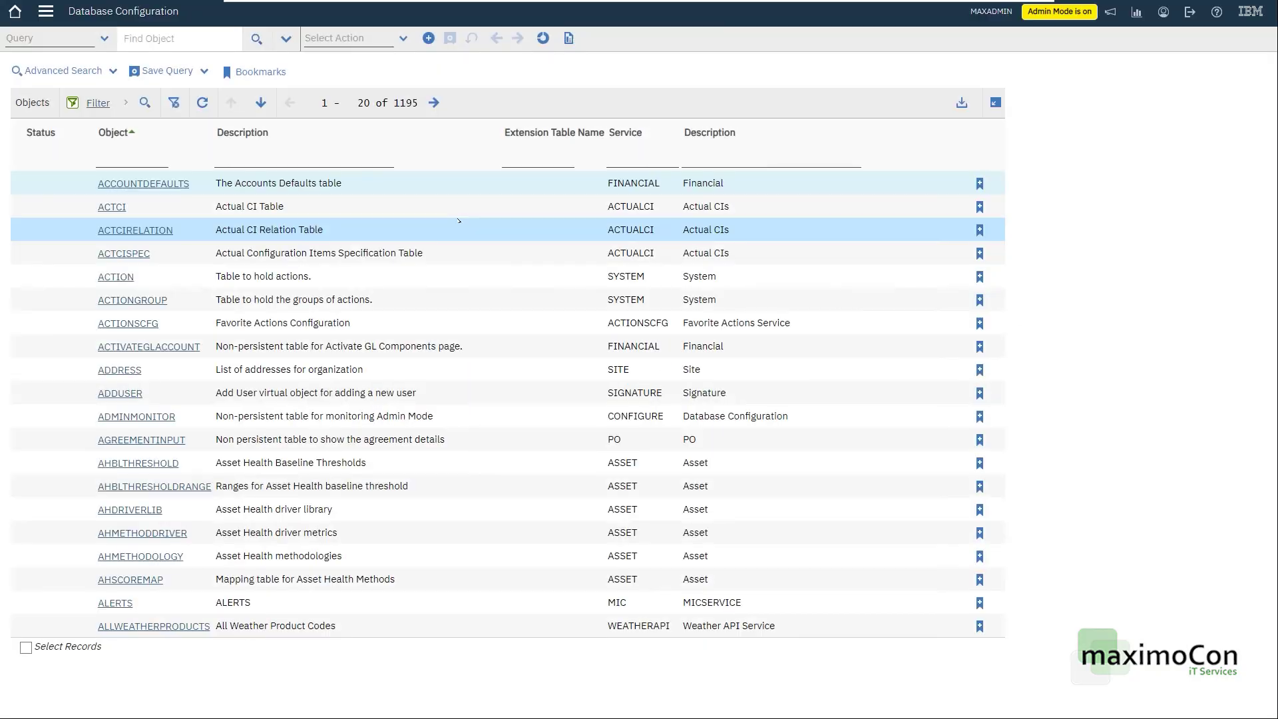
Turn Admin Mode off for all servers and dismiss the dialog
{"action": "left_click", "coordinate": [402, 39]}
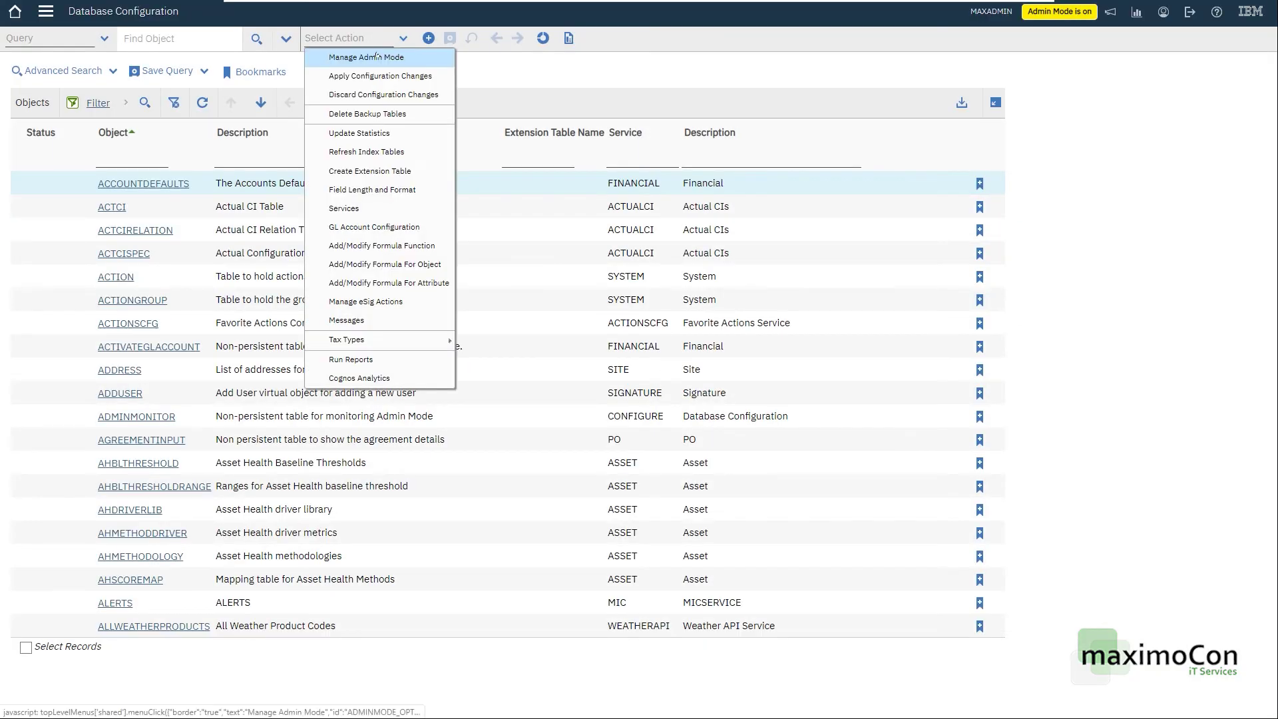
{"action": "left_click", "coordinate": [375, 56]}
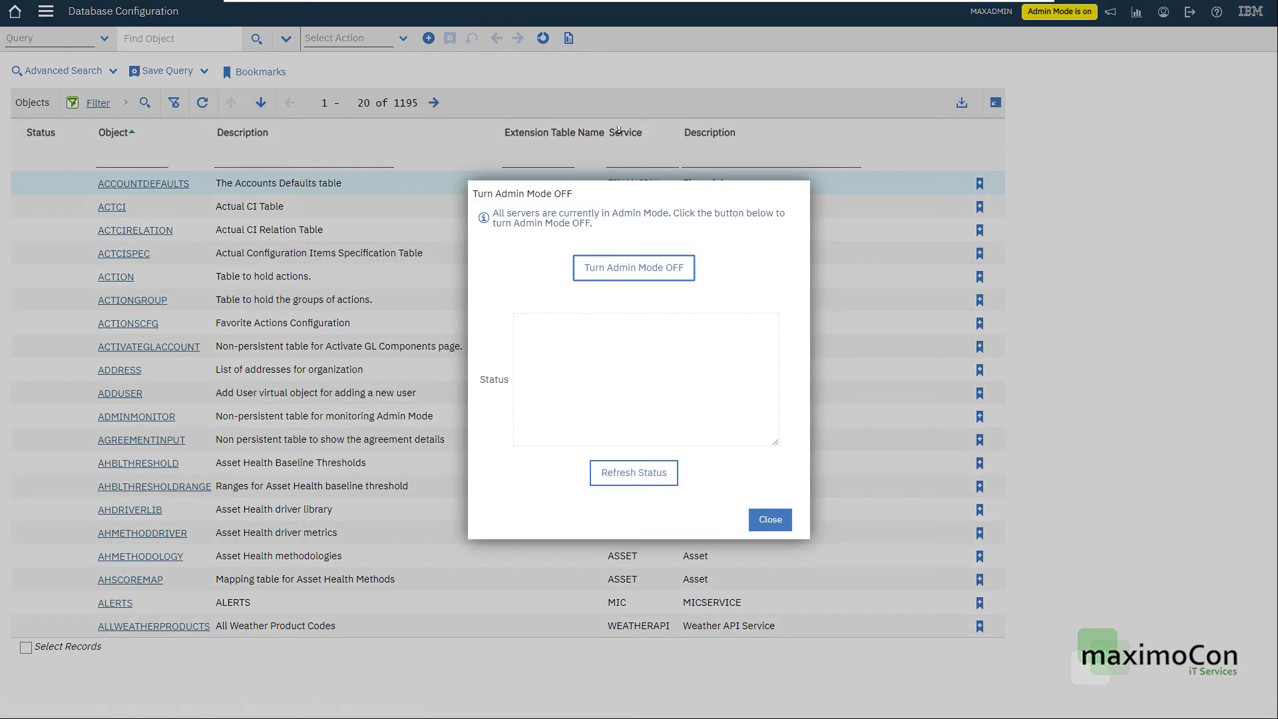
{"action": "left_click", "coordinate": [642, 266]}
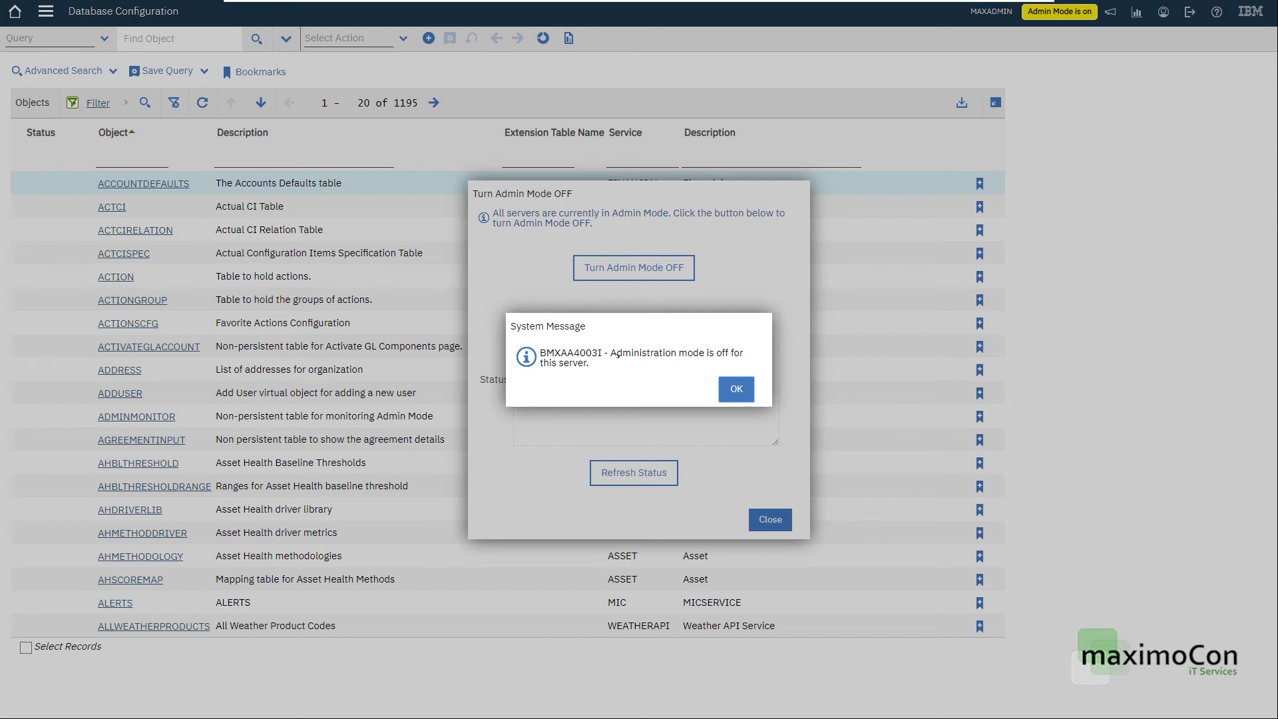
{"action": "left_click", "coordinate": [736, 389]}
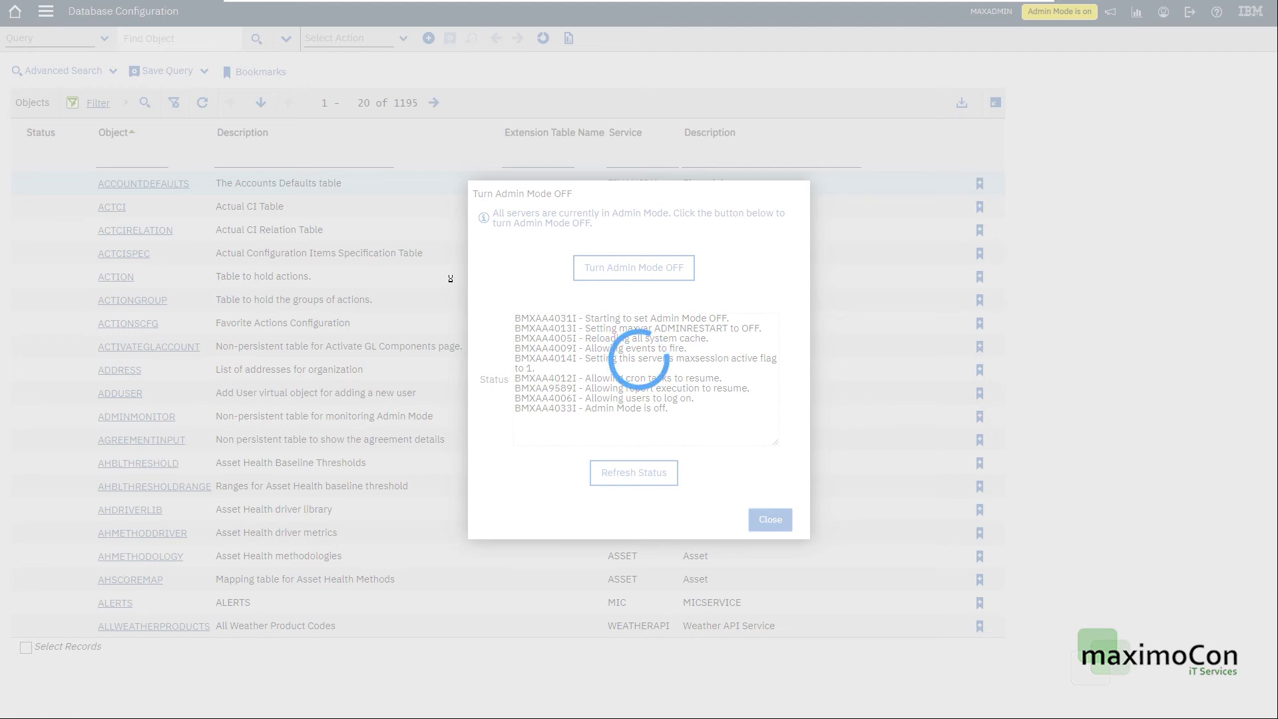
Switch to Application Designer, filter the applications by =WOTRACK and open the WOTRACK application
{"action": "left_click", "coordinate": [45, 13]}
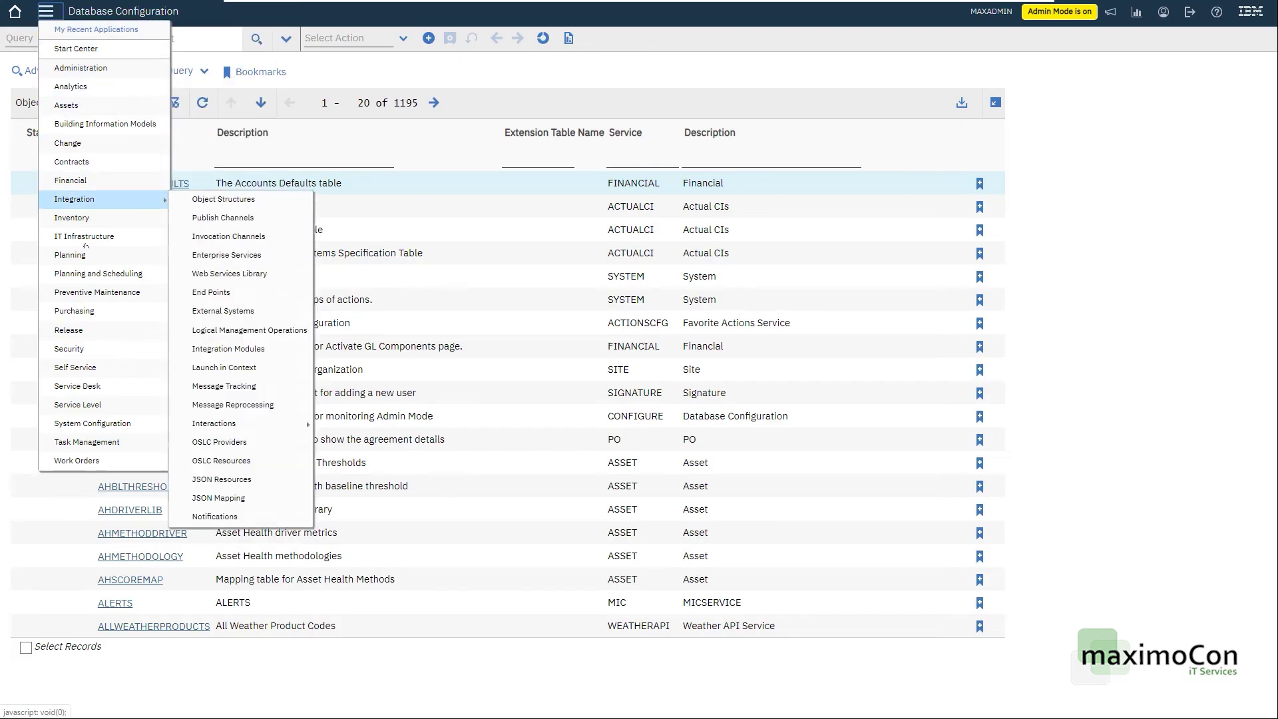
{"action": "mouse_move", "coordinate": [110, 424]}
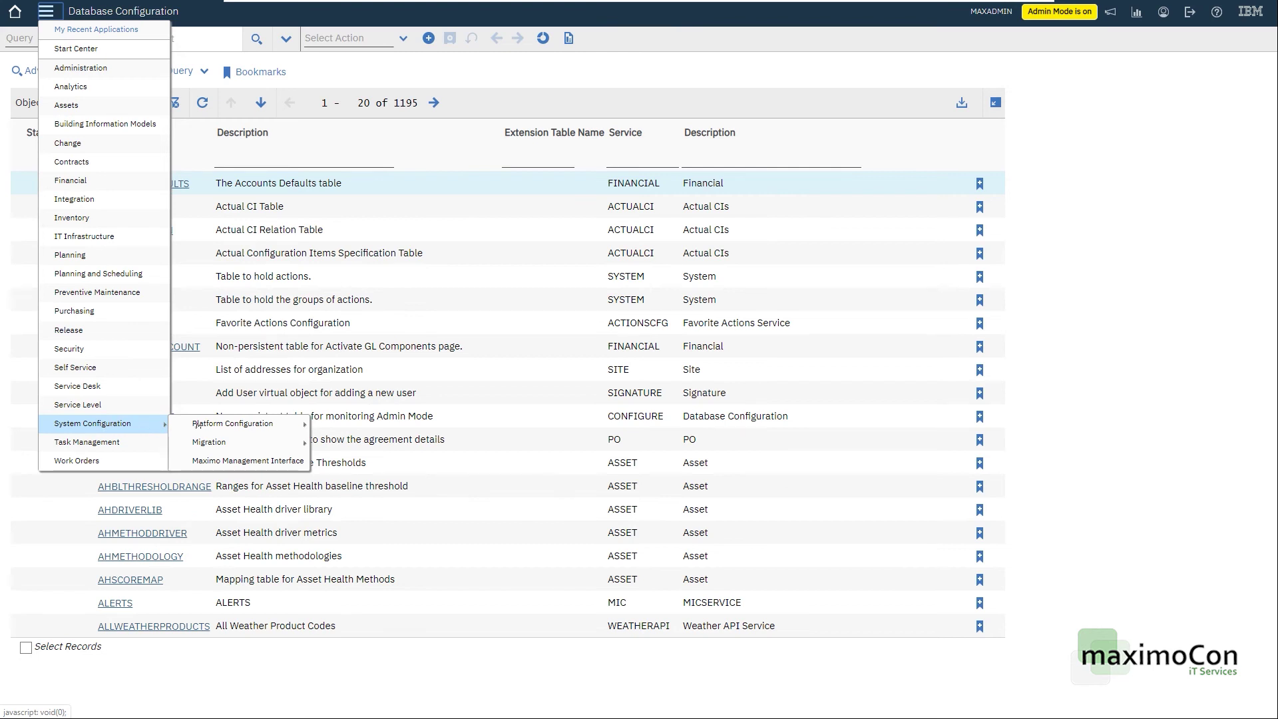
{"action": "mouse_move", "coordinate": [207, 424]}
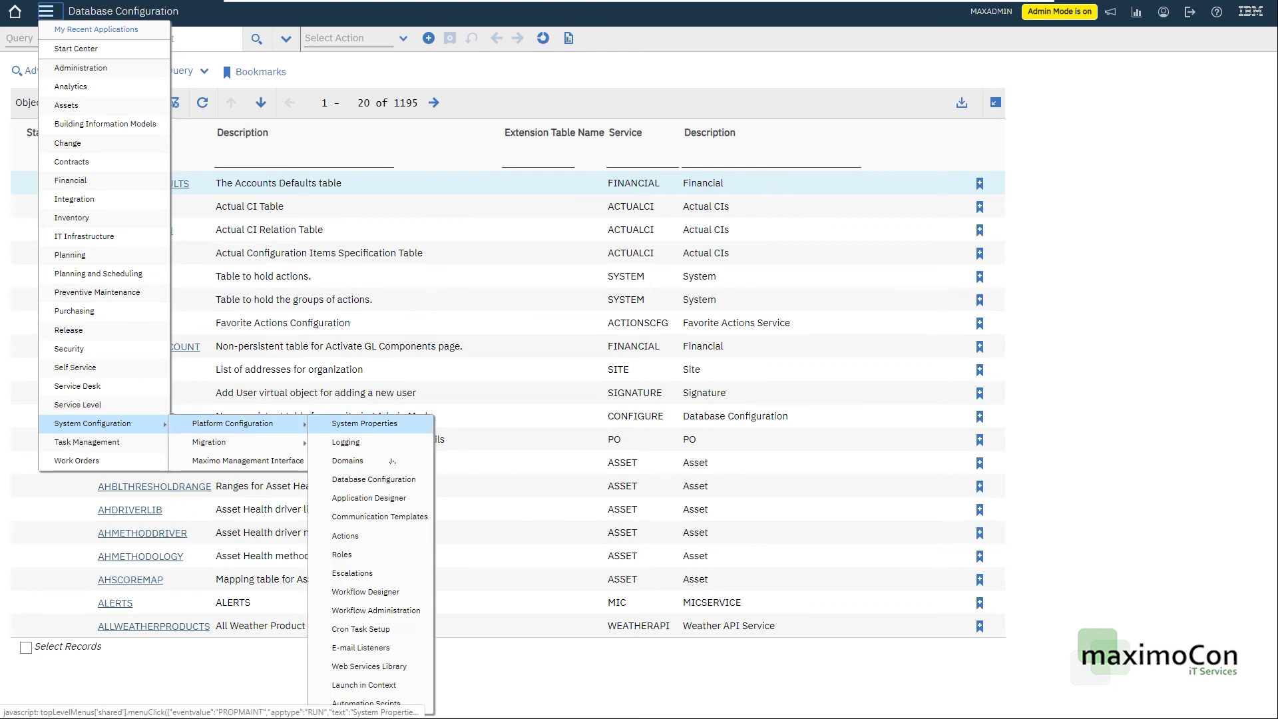
{"action": "left_click", "coordinate": [373, 498]}
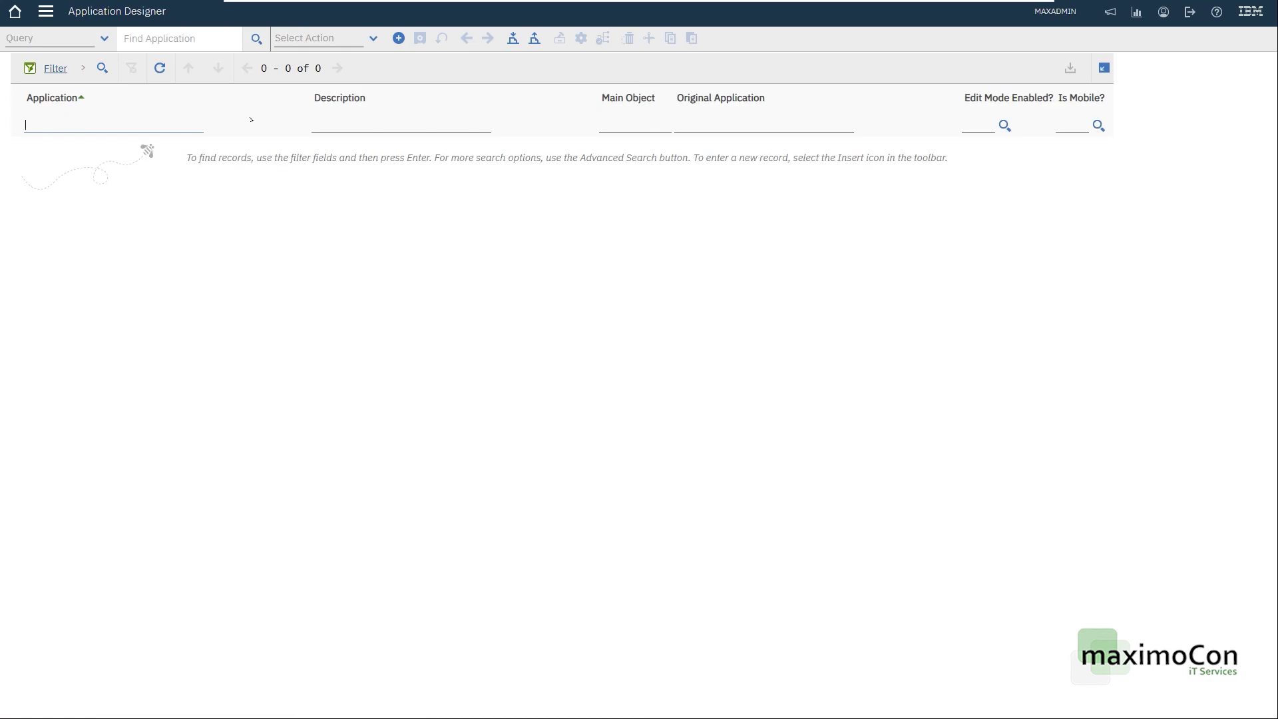
{"action": "type", "text": "=WOTRACK"}
{"action": "key", "text": "Return"}
{"action": "left_click", "coordinate": [336, 120]}
{"action": "left_click", "coordinate": [58, 149]}
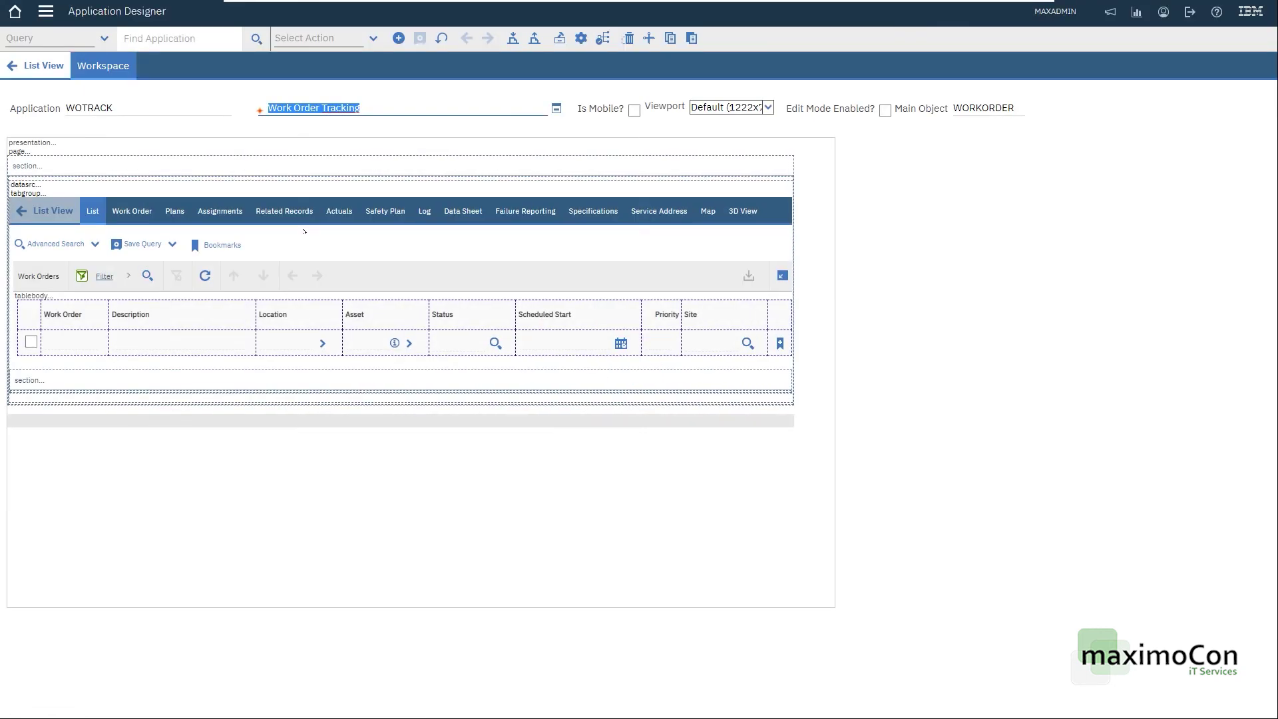
Add a textbox control directly below the Asset field in the first section of the Work Order tab
{"action": "left_click", "coordinate": [133, 211]}
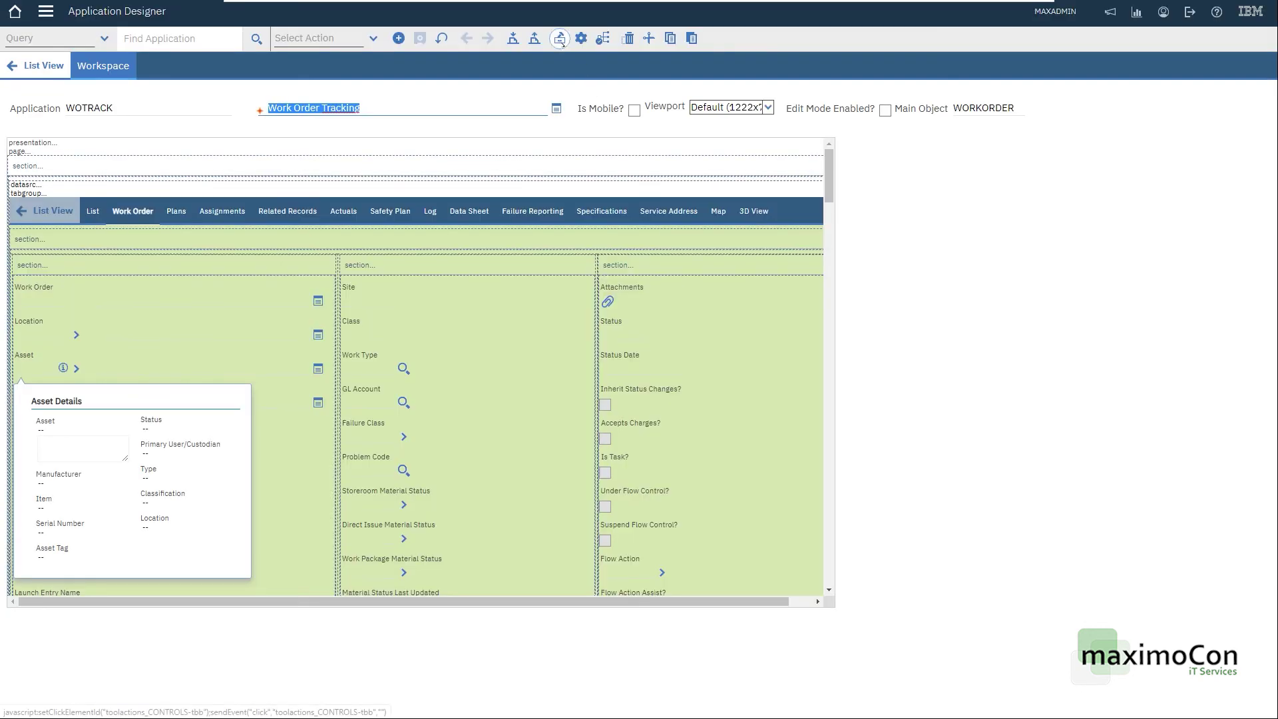
{"action": "left_click", "coordinate": [561, 40]}
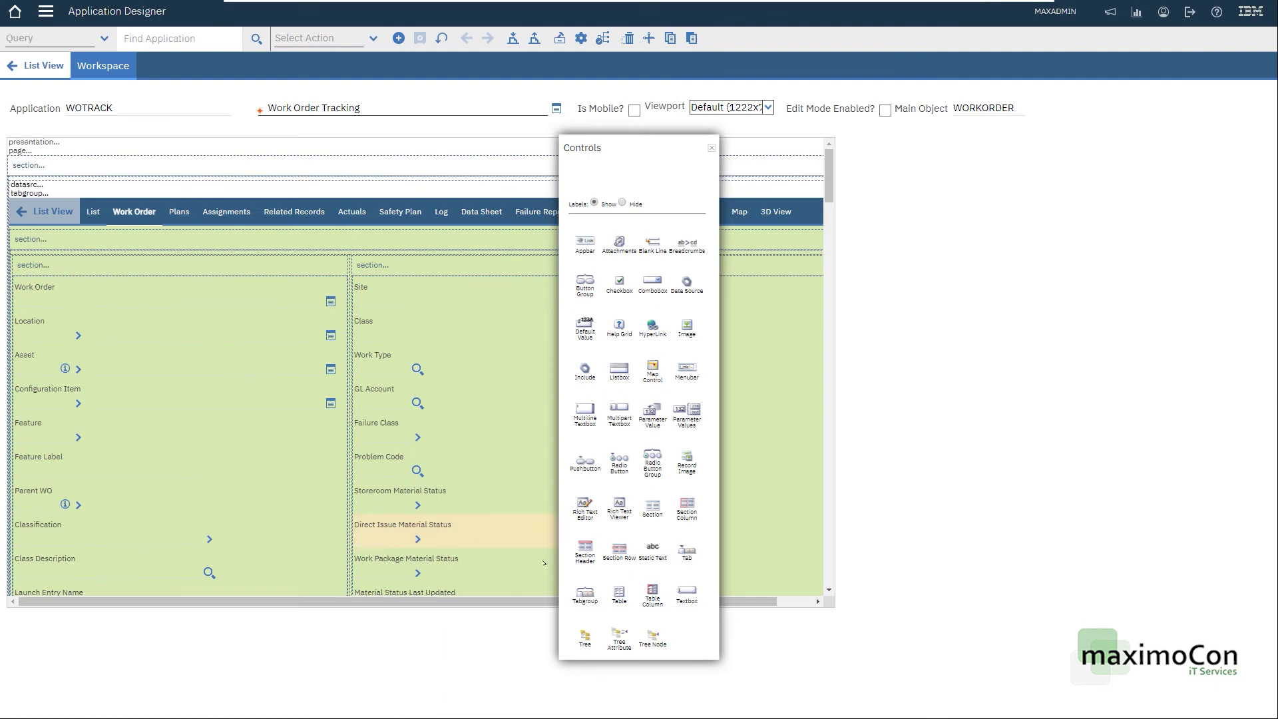
{"action": "left_click_drag", "start_coordinate": [580, 585], "coordinate": [121, 393]}
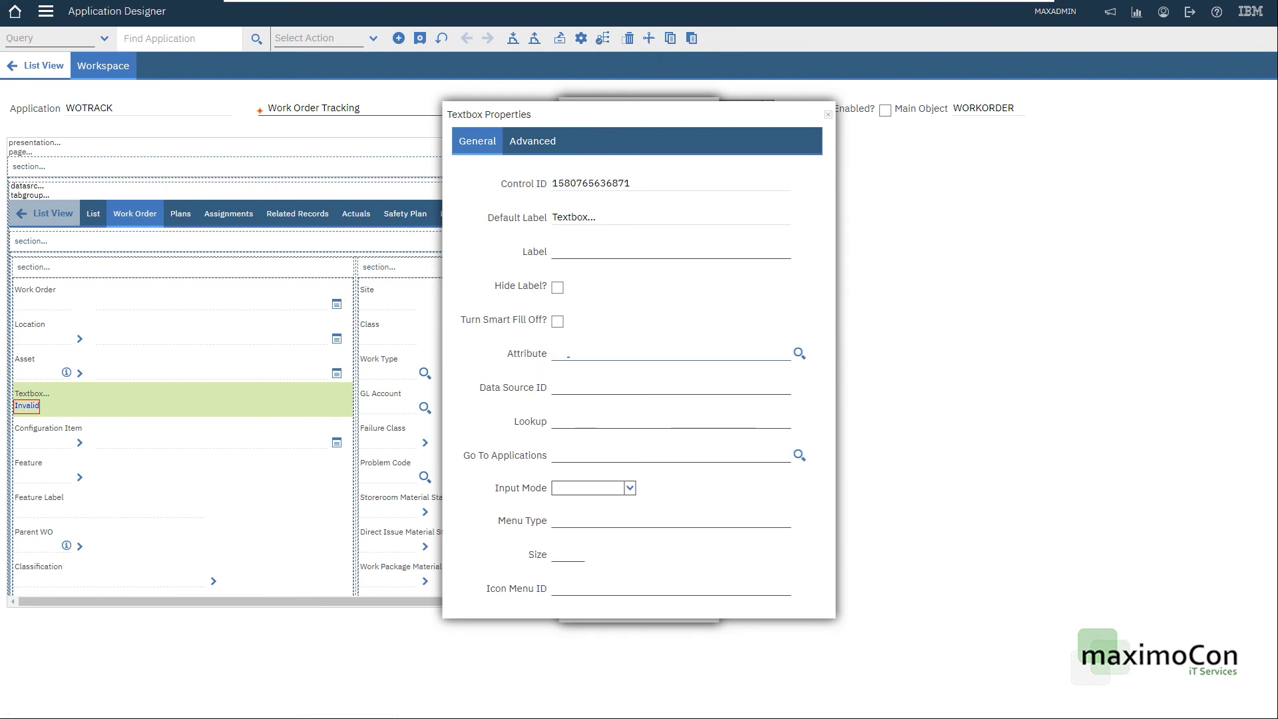
Bind the new textbox to the MXC_DEPARTMENT attribute, filtering the attribute lookup by object =WORKORDER and attribute MX%
{"action": "left_click", "coordinate": [800, 353]}
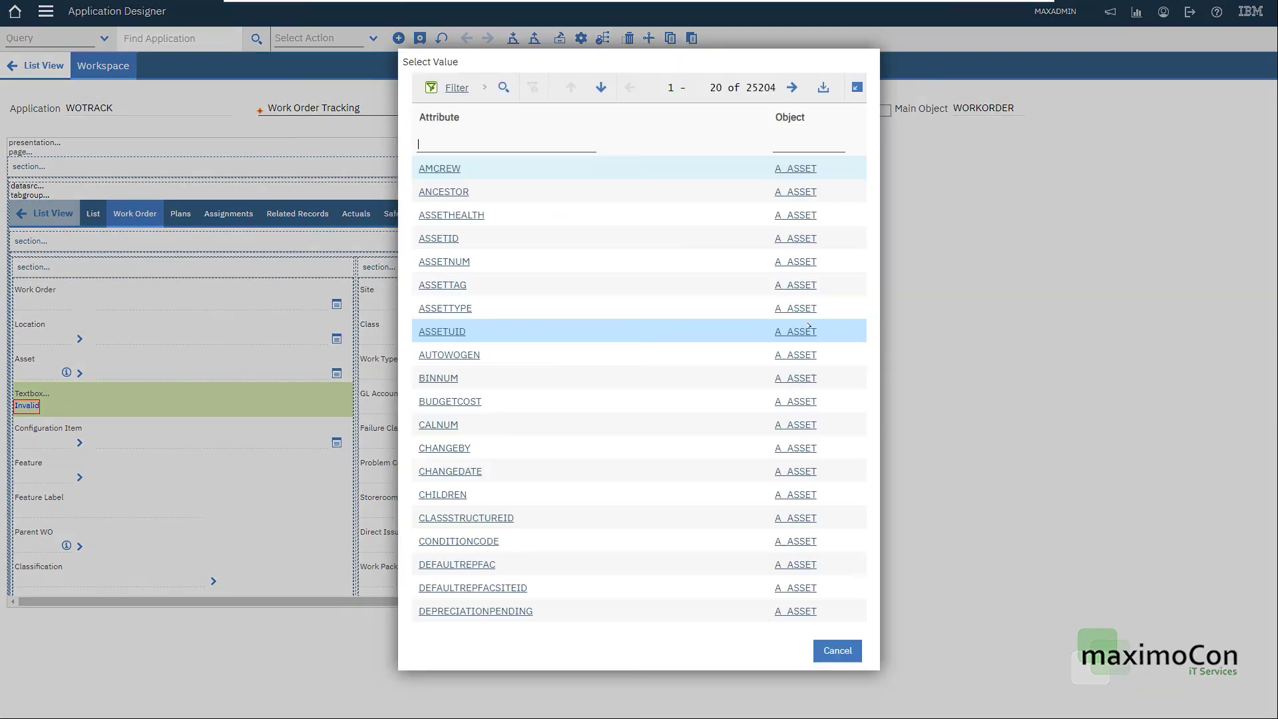
{"action": "left_click", "coordinate": [790, 144]}
{"action": "type", "text": "=WORK"}
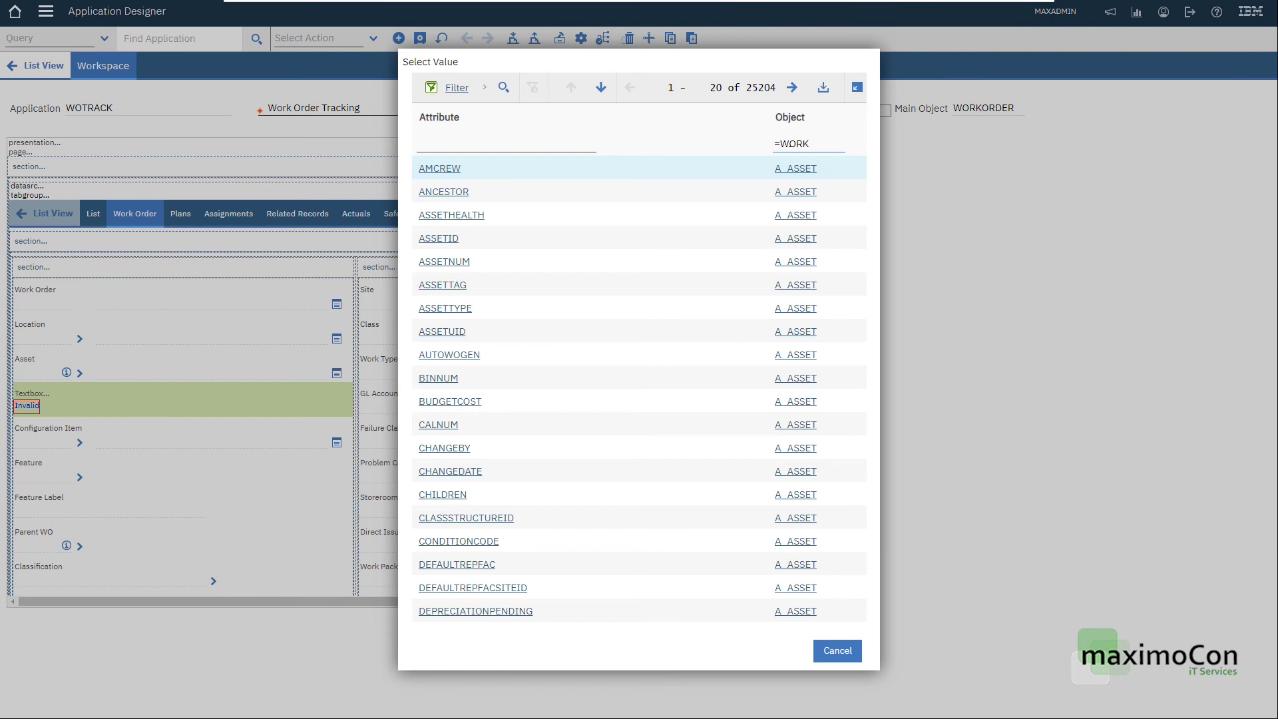
{"action": "type", "text": "ORDER"}
{"action": "key", "text": "Return"}
{"action": "left_click", "coordinate": [484, 144]}
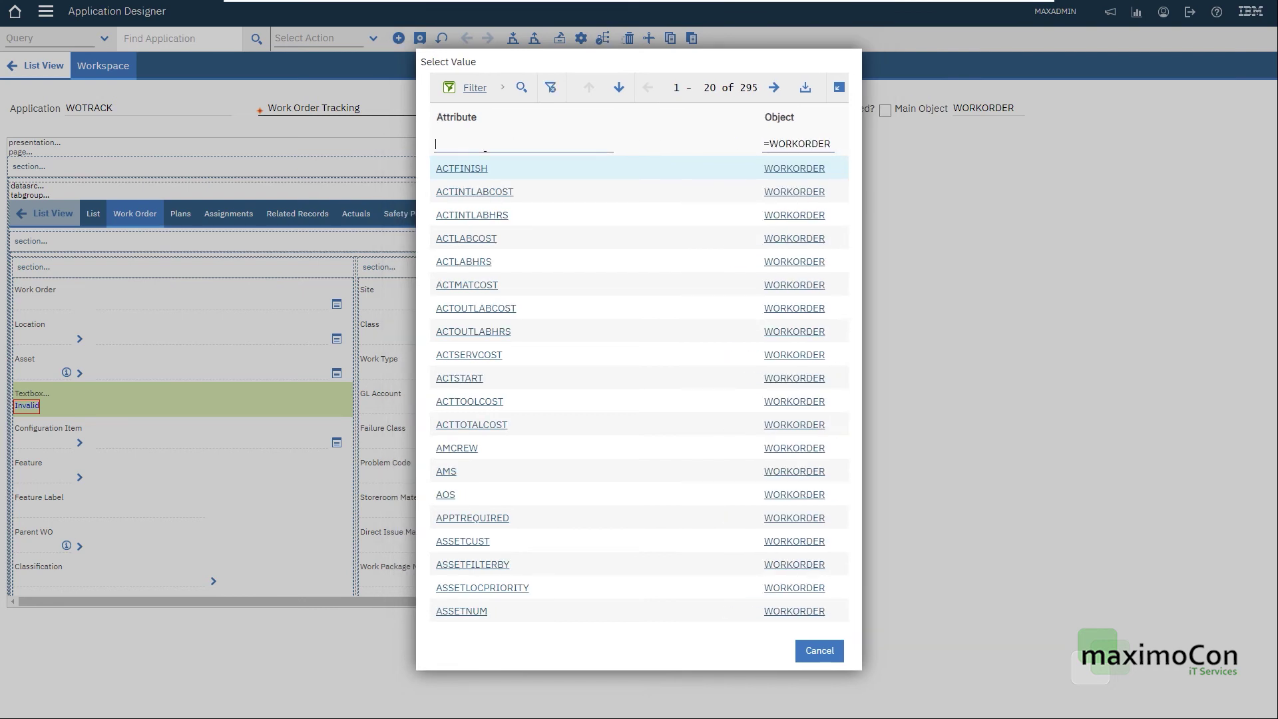
{"action": "type", "text": "MX%"}
{"action": "key", "text": "Return"}
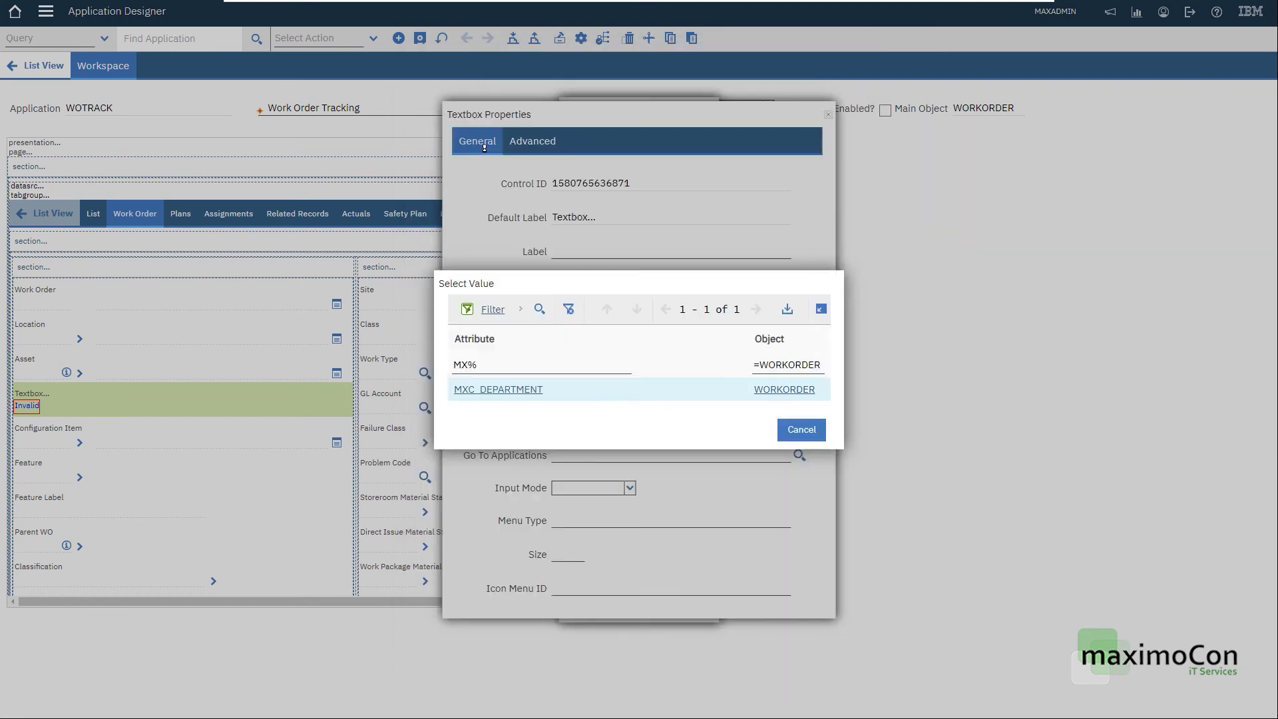
{"action": "left_click", "coordinate": [510, 391]}
{"action": "left_click", "coordinate": [583, 390]}
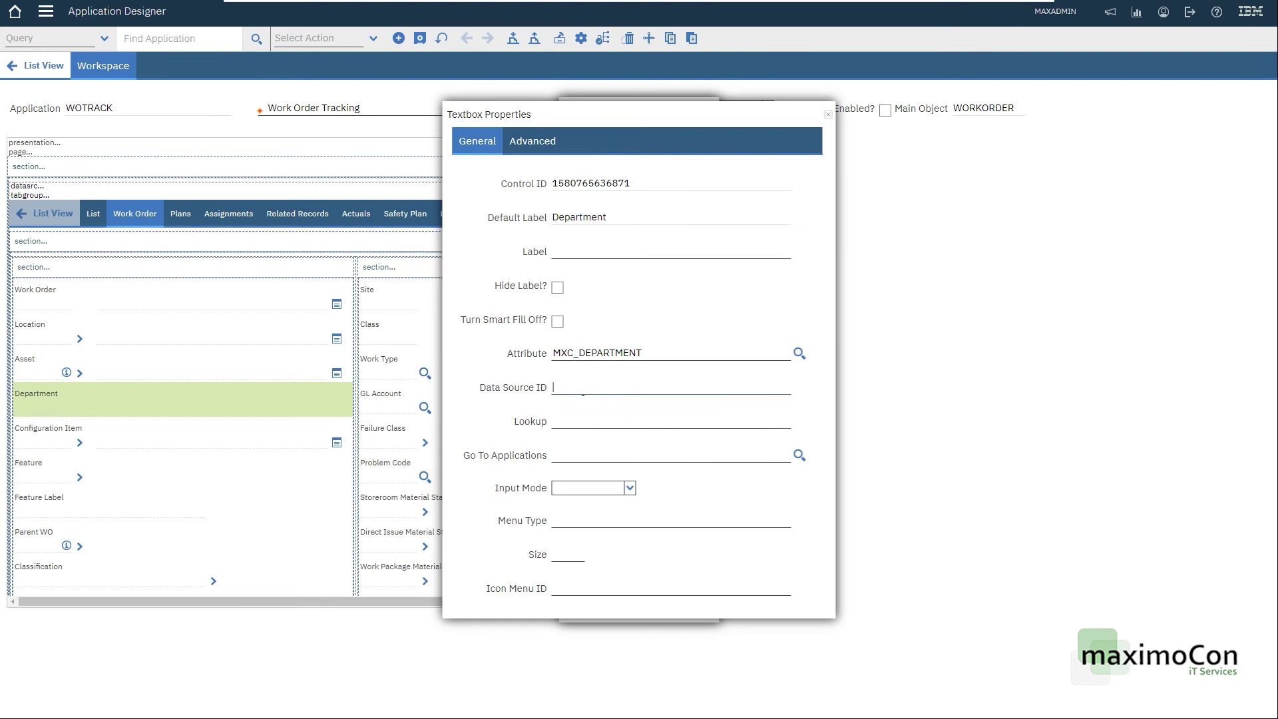
Try overriding the textbox's label with Department 2, and clear the label again
{"action": "left_click", "coordinate": [603, 252]}
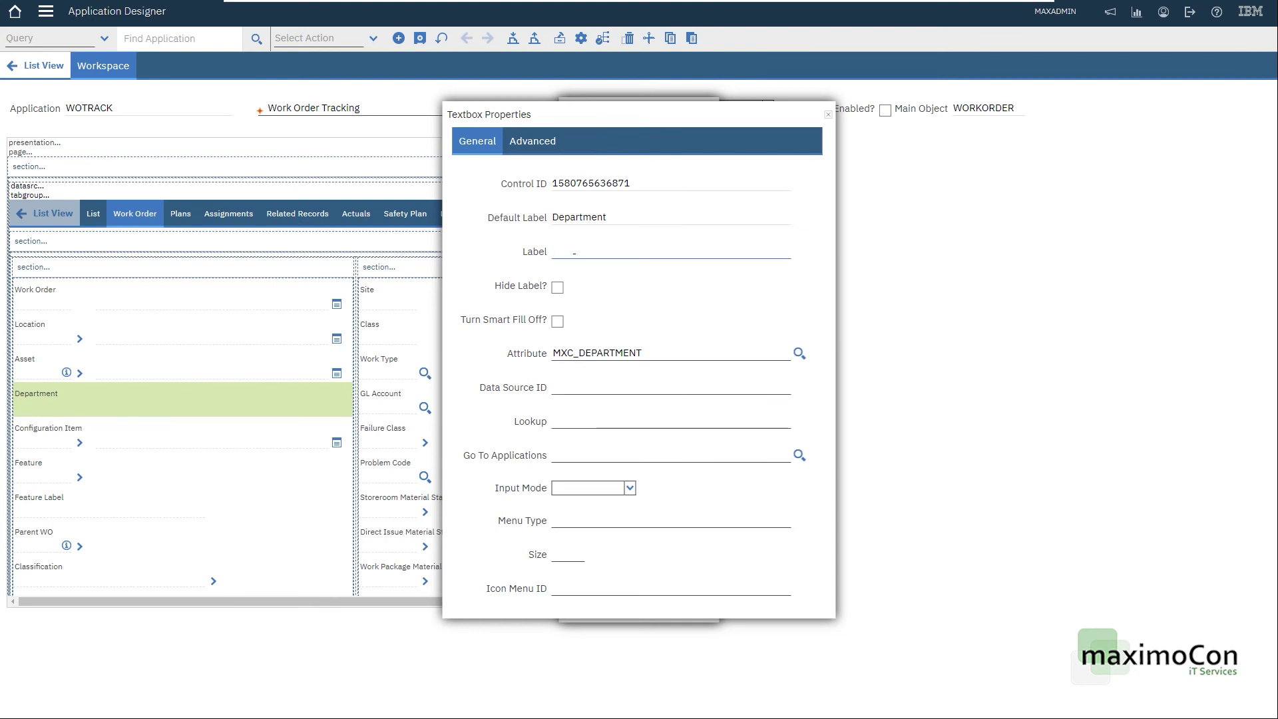
{"action": "double_click", "coordinate": [572, 218]}
{"action": "key", "text": "ctrl+c"}
{"action": "left_click", "coordinate": [580, 251]}
{"action": "key", "text": "ctrl+v"}
{"action": "type", "text": "2"}
{"action": "key", "text": "Tab"}
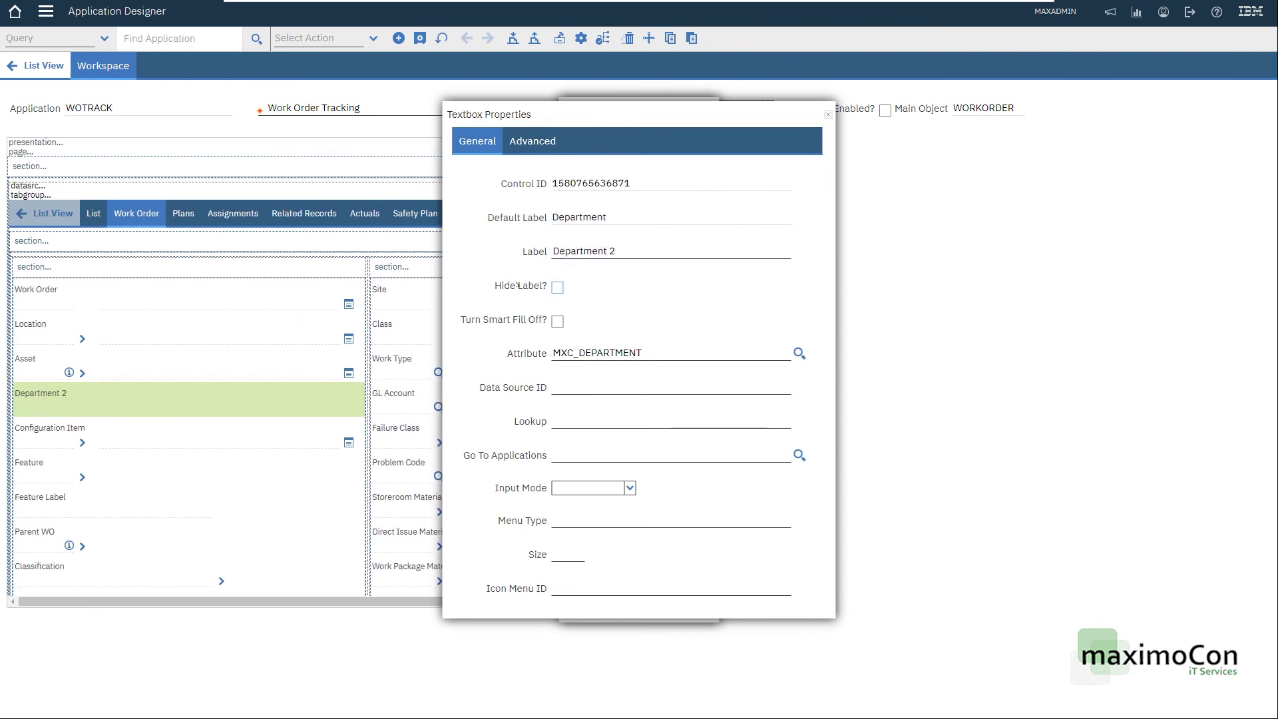
{"action": "triple_click", "coordinate": [647, 250]}
{"action": "key", "text": "BackSpace"}
Examine the textbox's input mode and its advanced properties, including the signature option
{"action": "left_click", "coordinate": [630, 490]}
{"action": "left_click", "coordinate": [543, 148]}
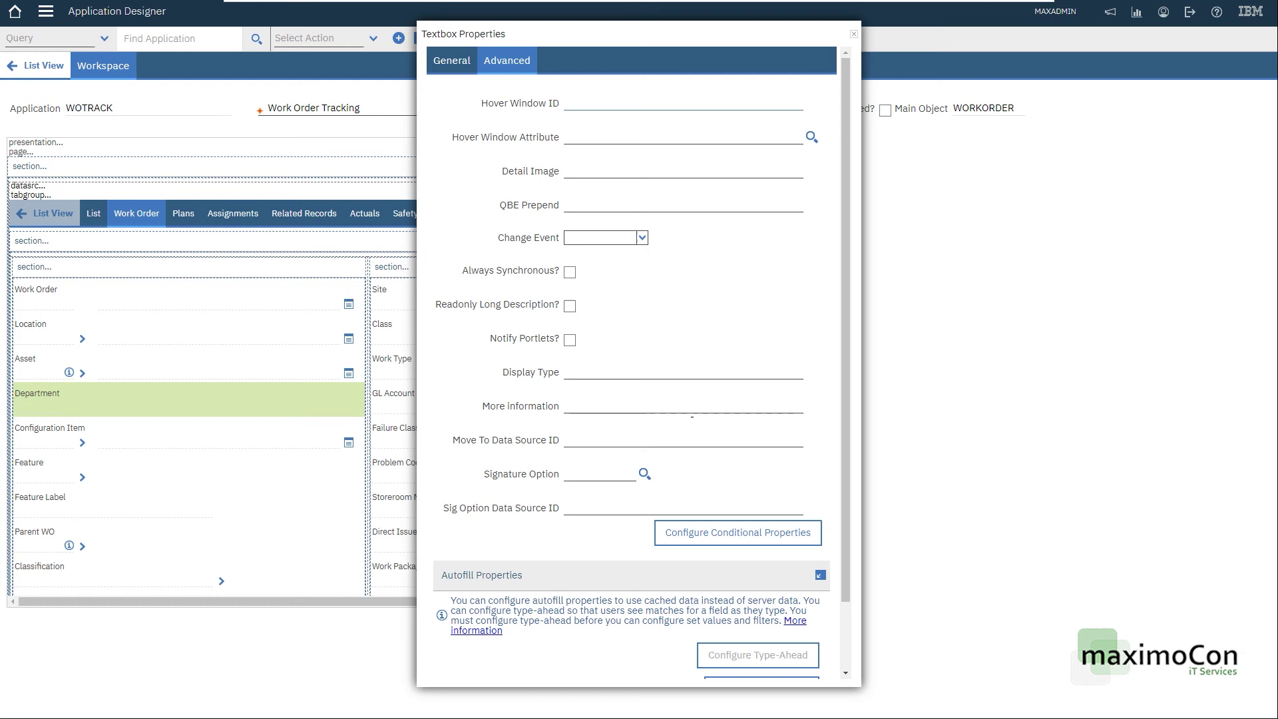
{"action": "left_click", "coordinate": [566, 474]}
{"action": "left_click", "coordinate": [610, 474]}
Close the textbox properties and save the WOTRACK application design
{"action": "left_click", "coordinate": [854, 35]}
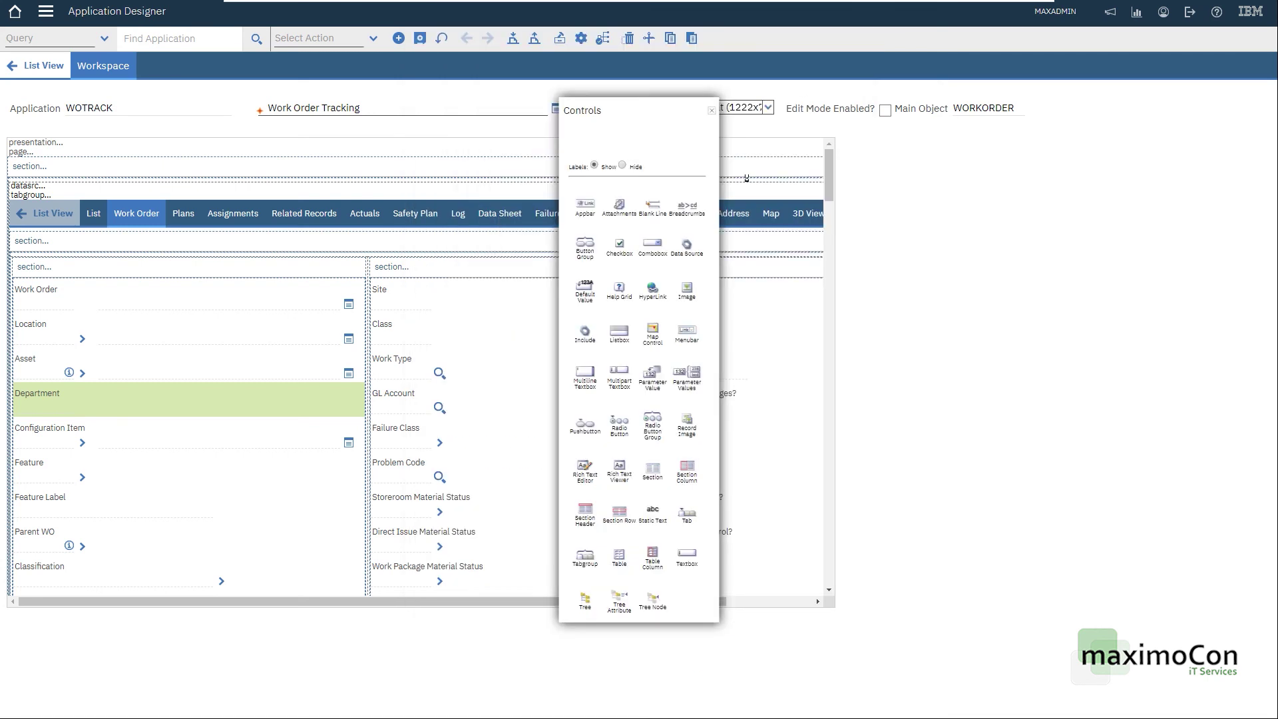
{"action": "left_click", "coordinate": [420, 38]}
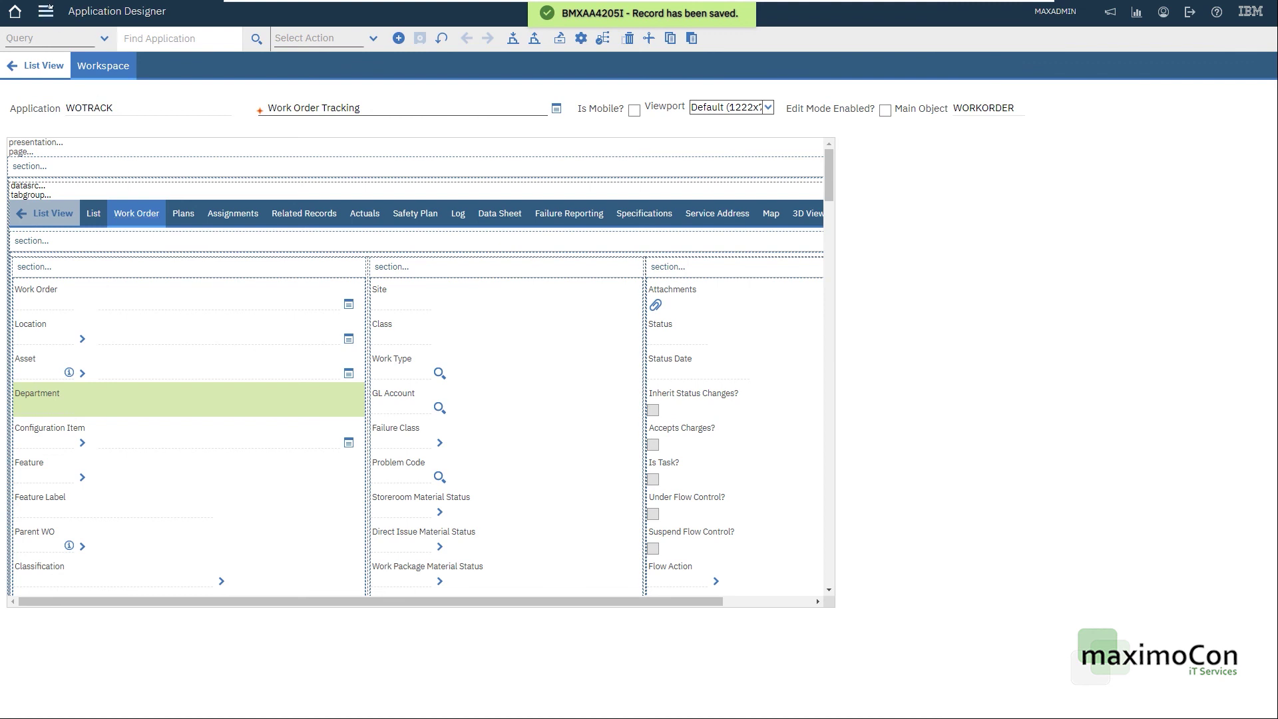
Switch to Work Order Tracking and create a new work order
{"action": "left_click", "coordinate": [45, 12]}
{"action": "mouse_move", "coordinate": [133, 461]}
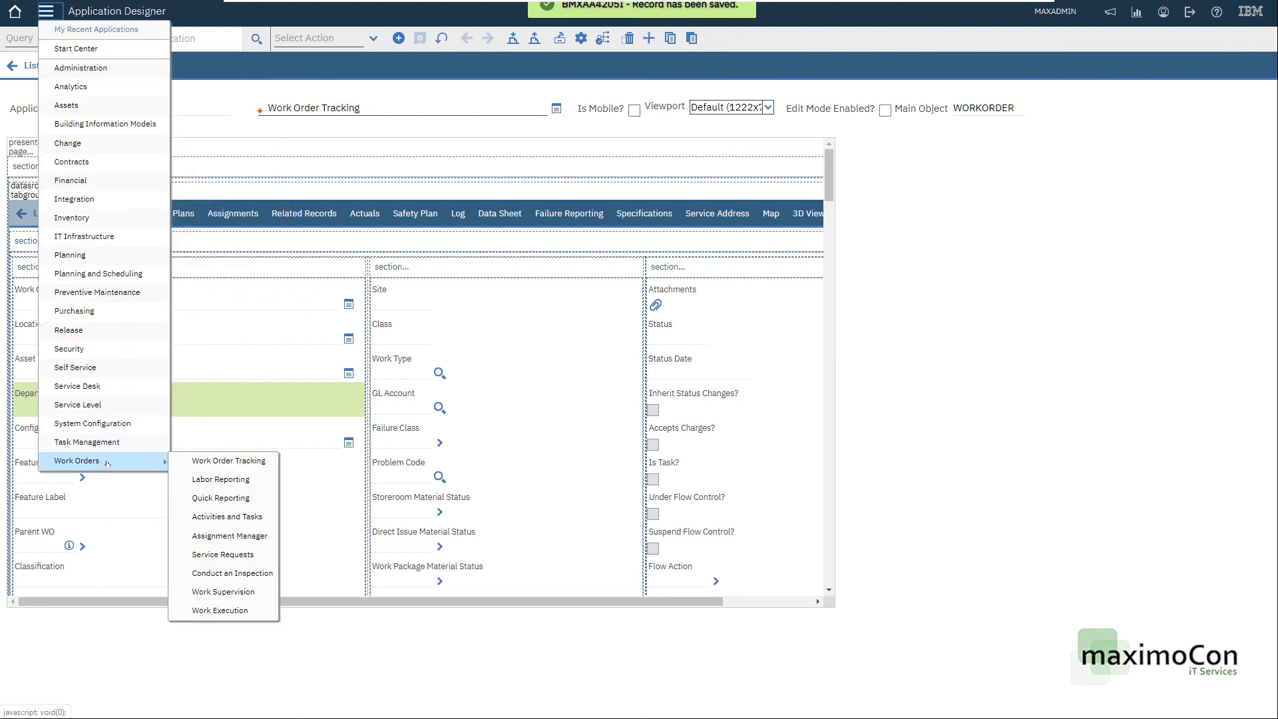
{"action": "left_click", "coordinate": [228, 461]}
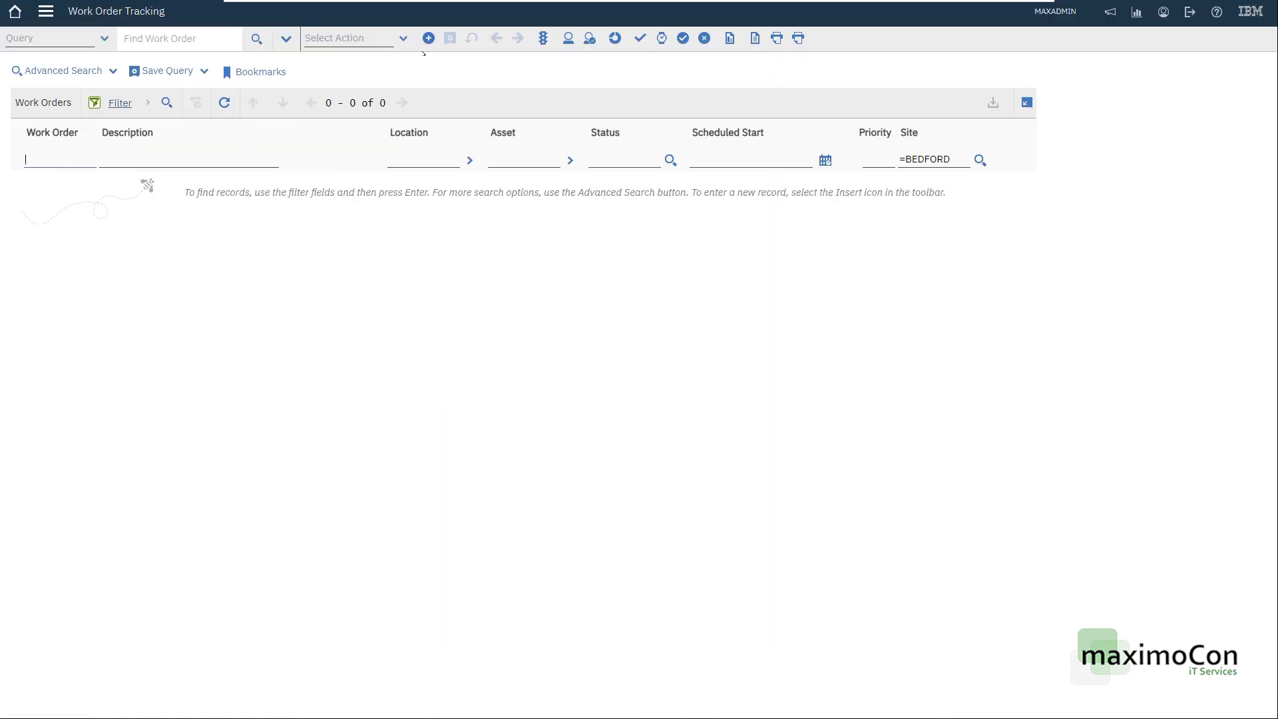
{"action": "left_click", "coordinate": [428, 38]}
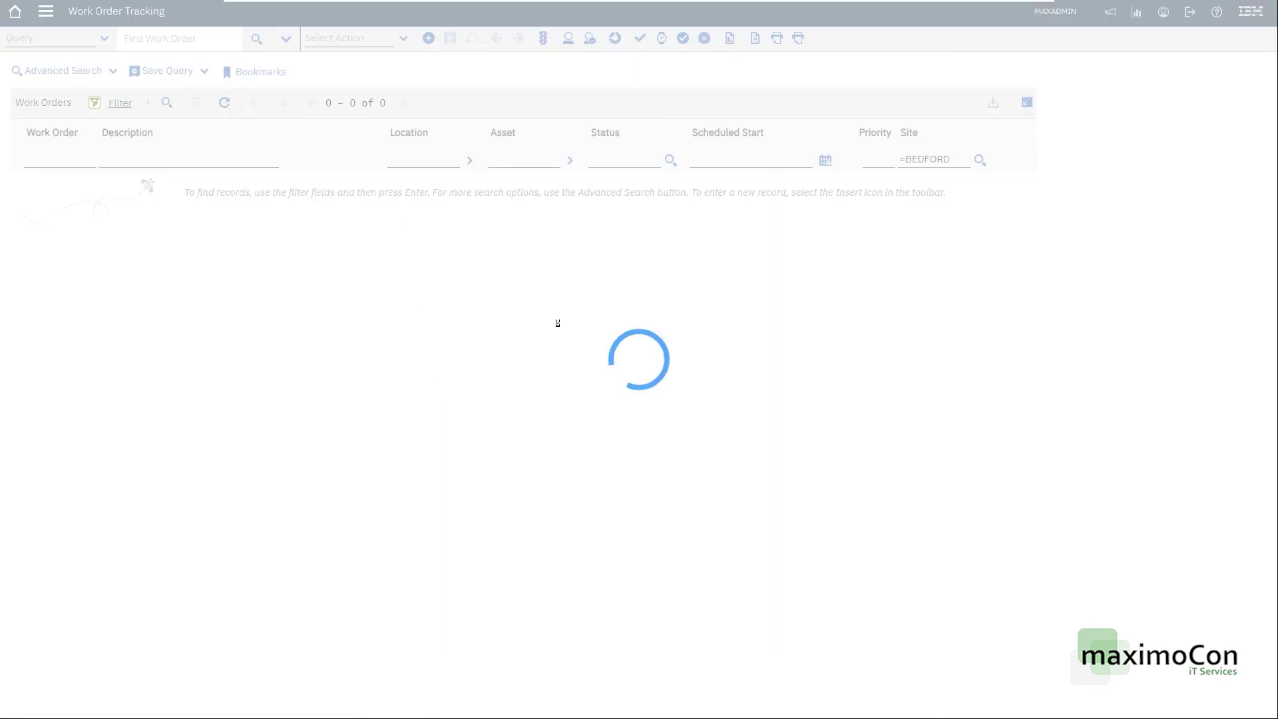
{"action": "left_click", "coordinate": [151, 212]}
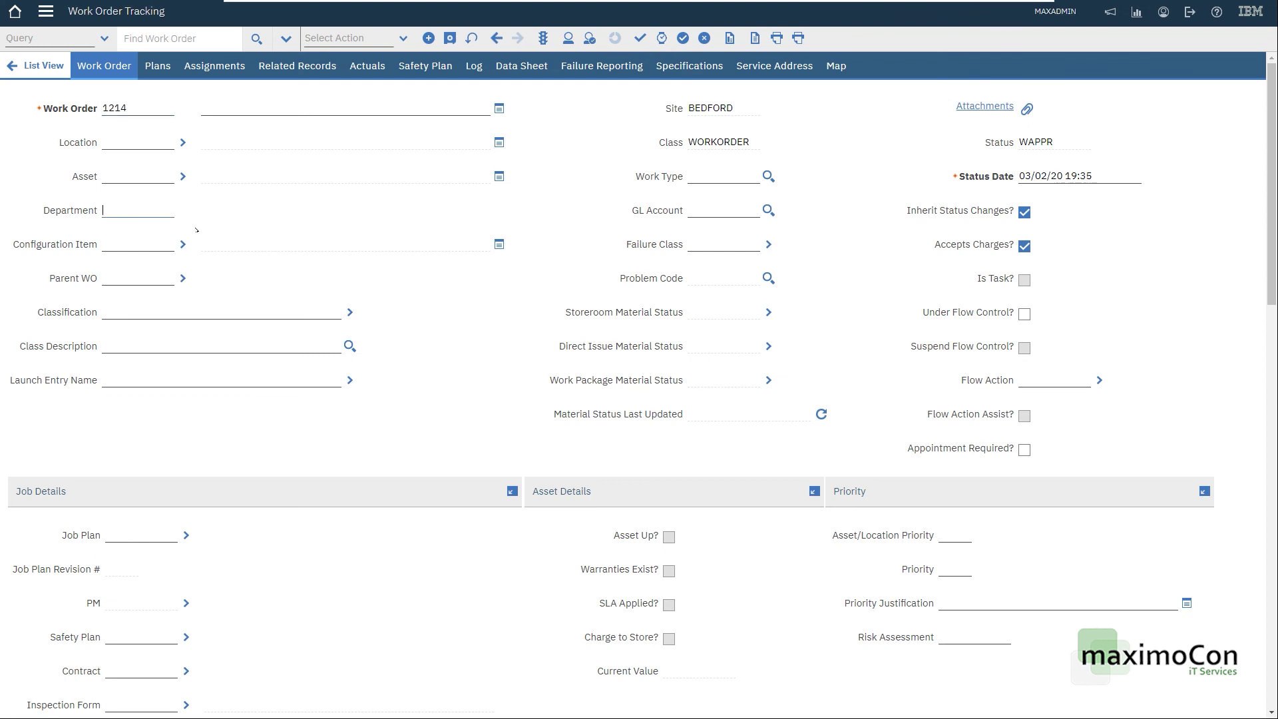
Describe the work order as "testing department attribute", set its department to IT and save the record
{"action": "left_click", "coordinate": [266, 108]}
{"action": "type", "text": "testing departme"}
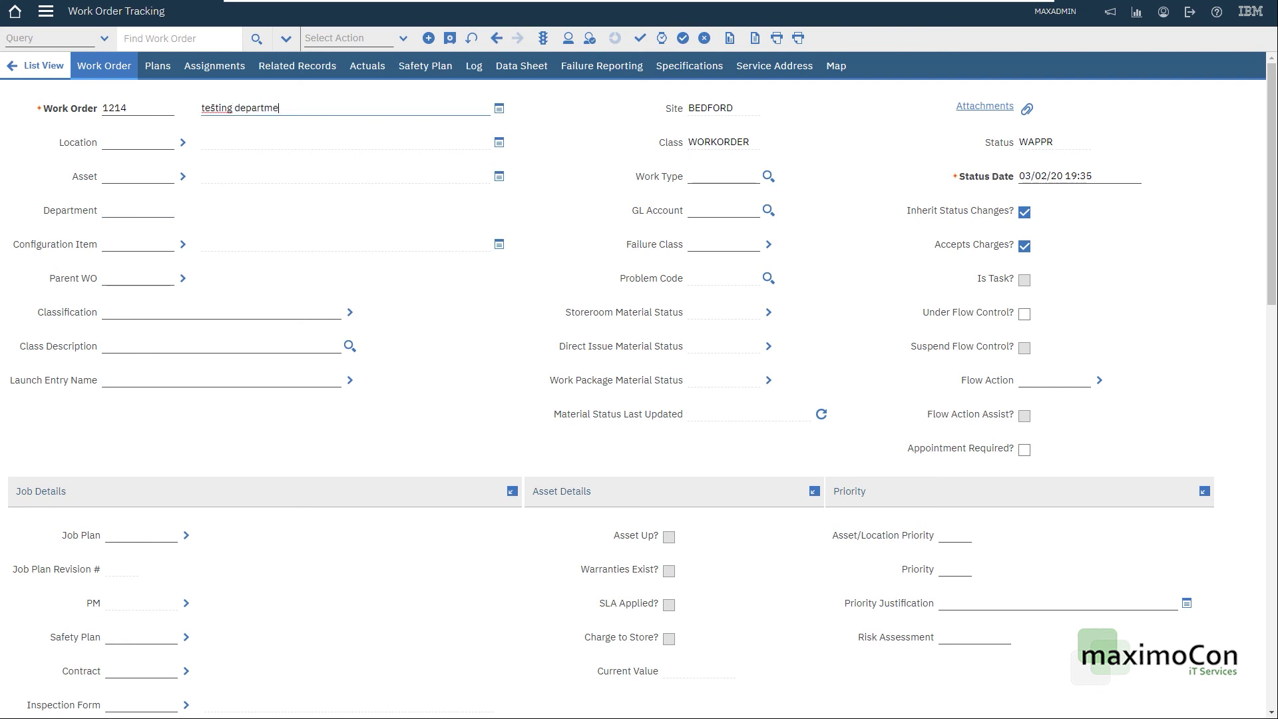
{"action": "type", "text": "nt attribute"}
{"action": "key", "text": "Tab"}
{"action": "type", "text": "IT"}
{"action": "key", "text": "Tab"}
{"action": "left_click", "coordinate": [450, 38]}
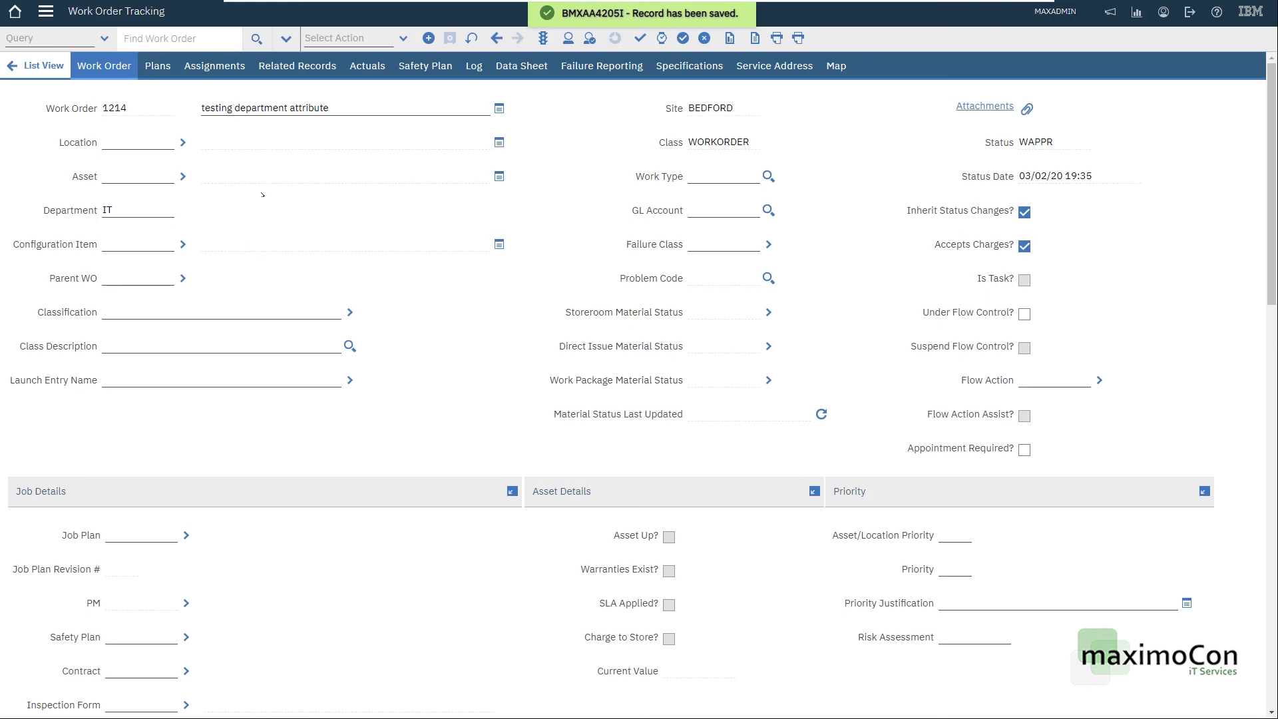
{"action": "double_click", "coordinate": [105, 209]}
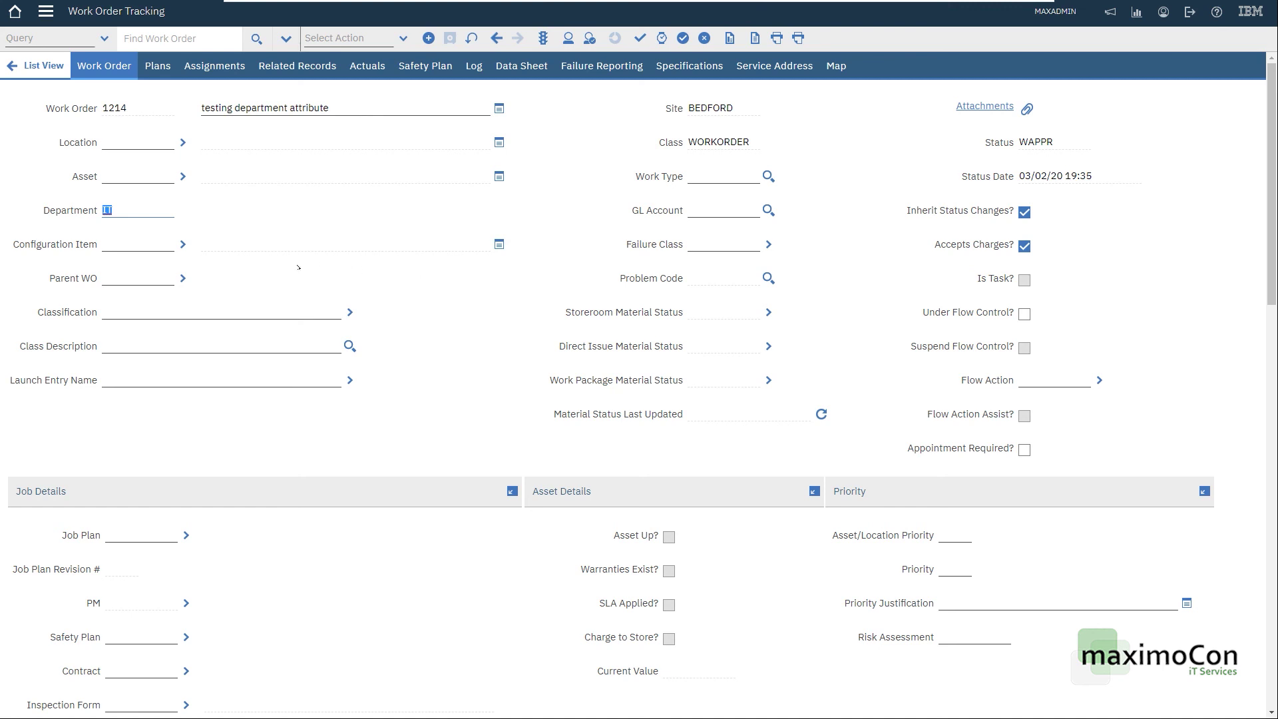
{"action": "left_click", "coordinate": [115, 244]}
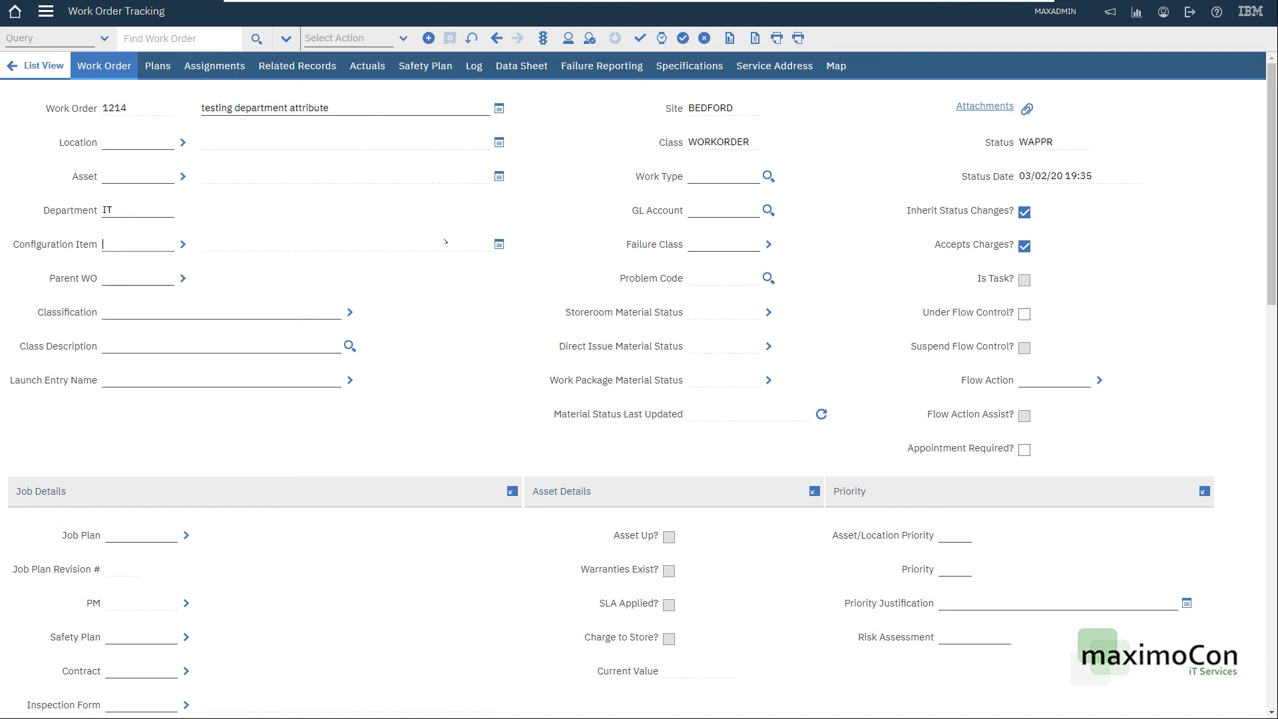